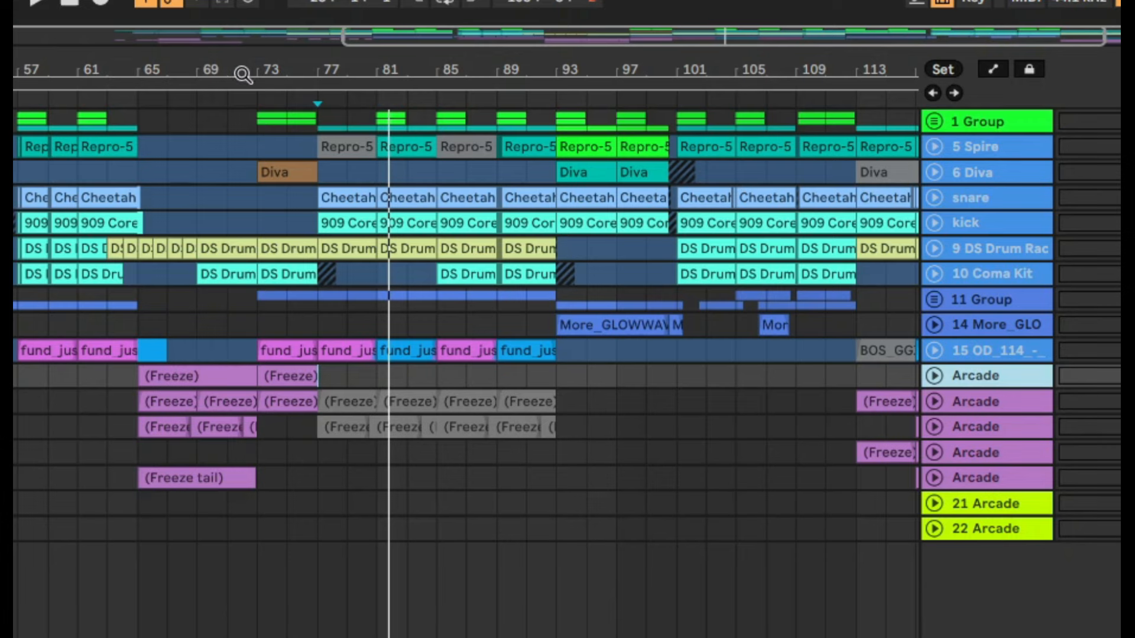
Step: Select the (Freeze) clip at bar 65 on Arcade track 16 and play the arrangement from there
{"action": "left_click_drag", "start_coordinate": [236, 71], "coordinate": [407, 69]}
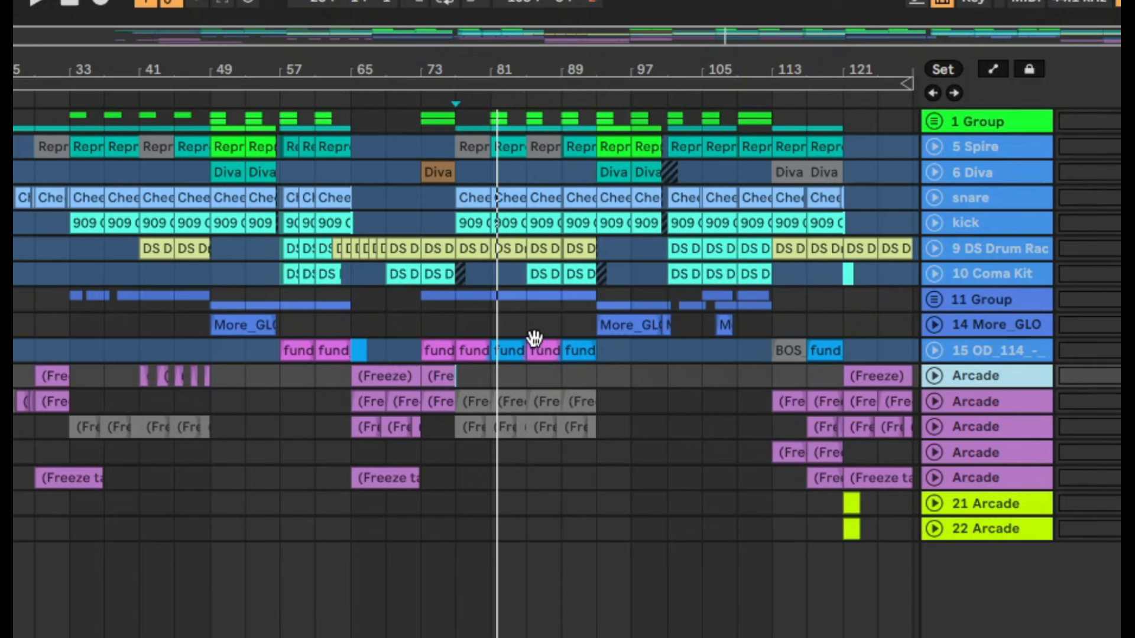
{"action": "left_click", "coordinate": [404, 377]}
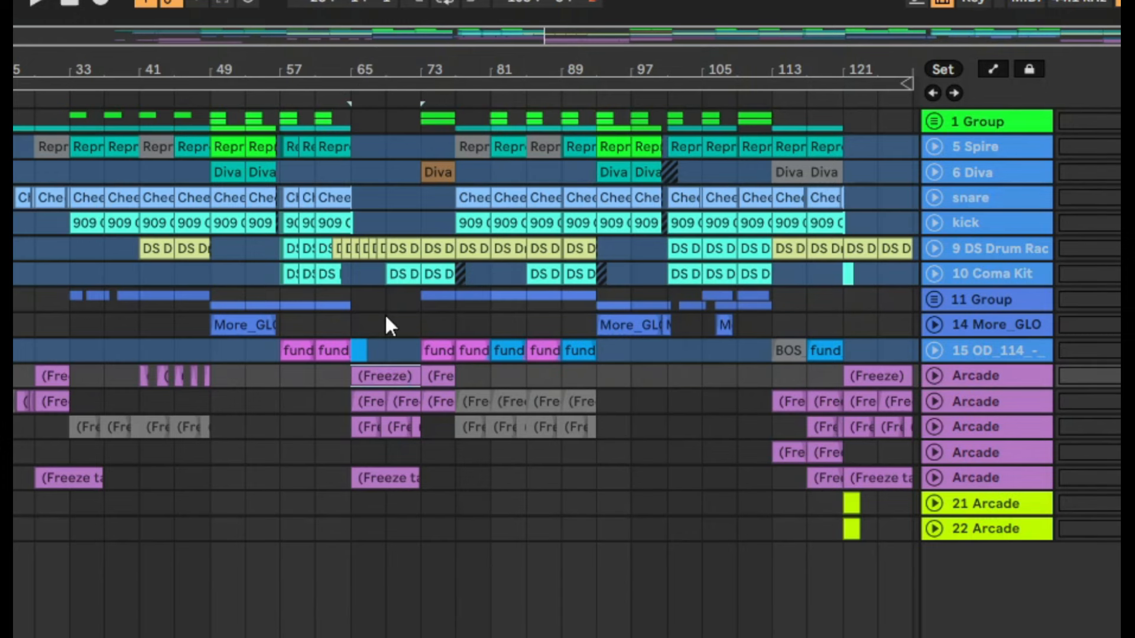
{"action": "left_click", "coordinate": [343, 101]}
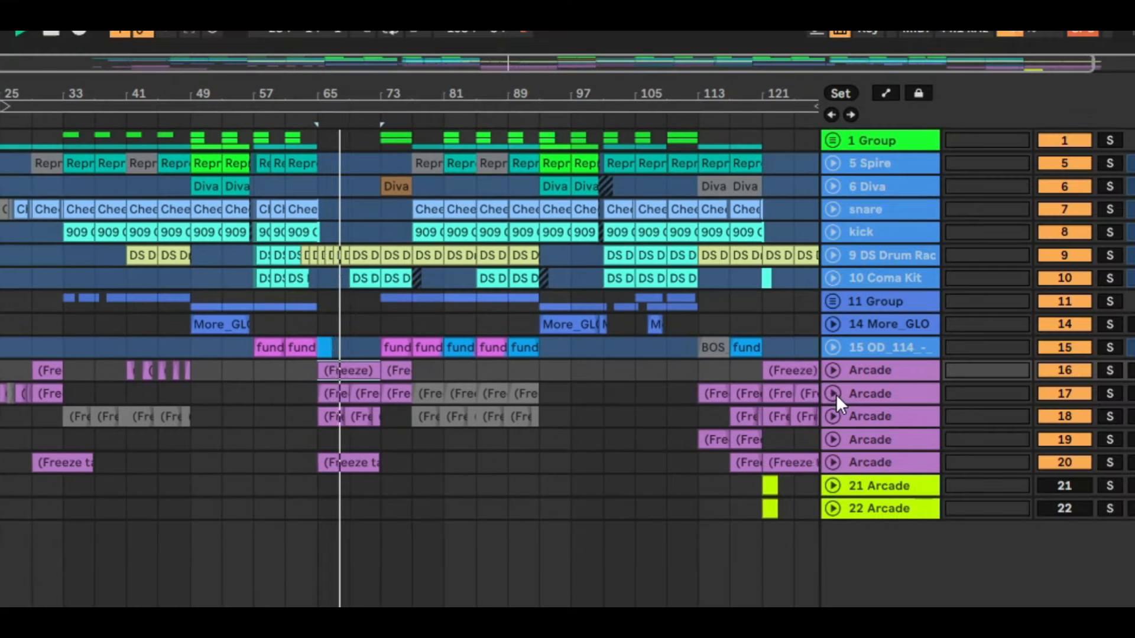
Step: Unfold Arcade track 17 and solo it together with Arcade tracks 16 and 18
{"action": "left_click", "coordinate": [933, 402]}
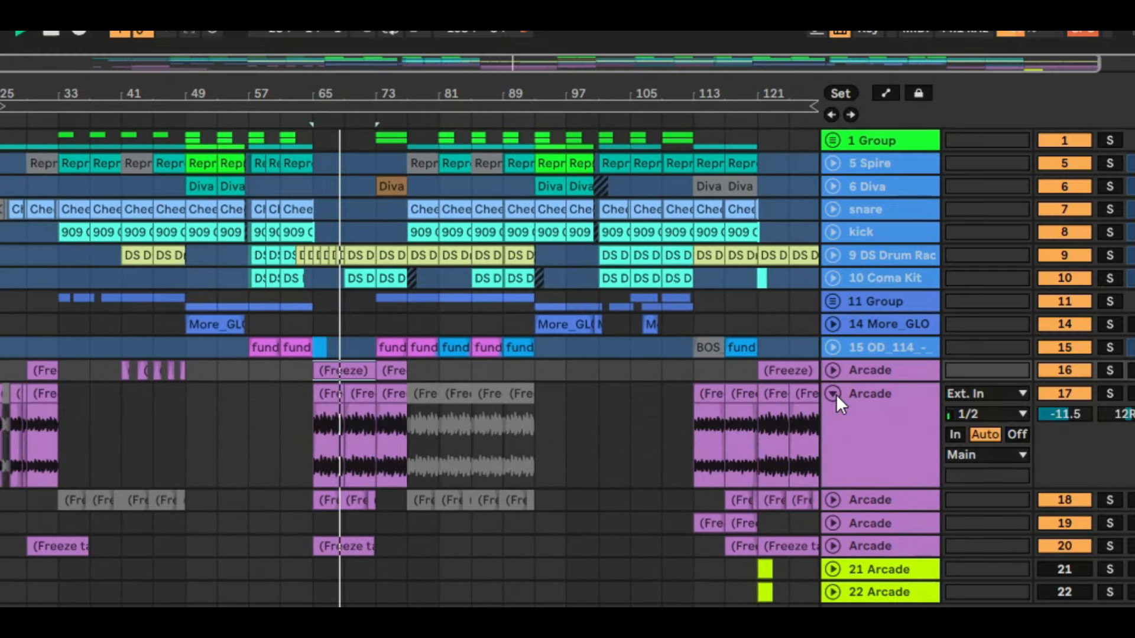
{"action": "left_click", "coordinate": [1109, 393]}
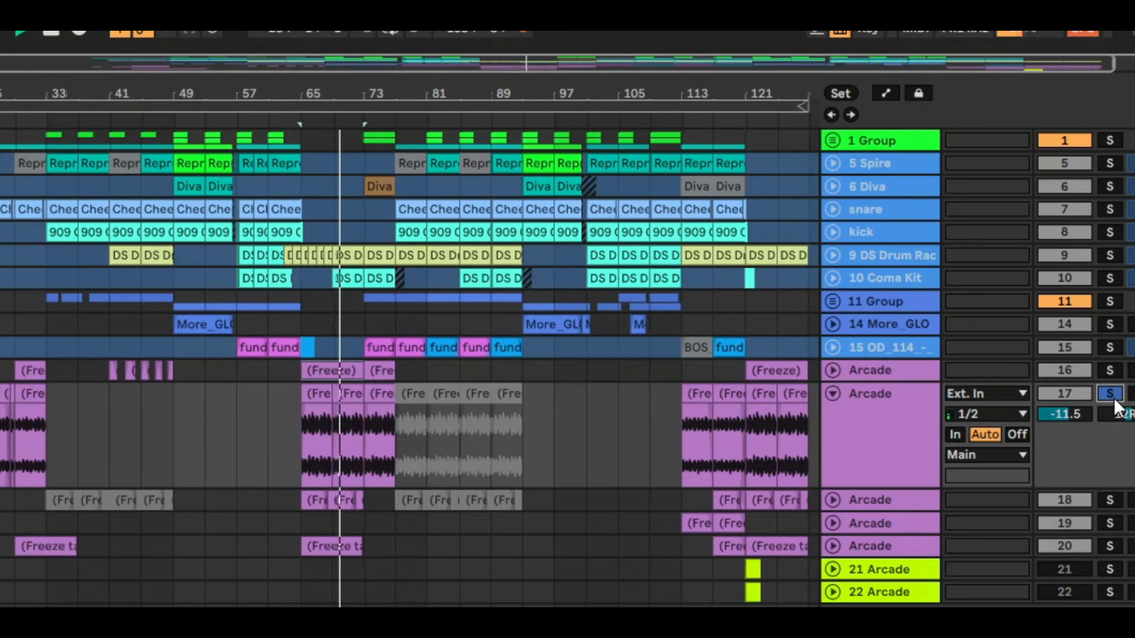
{"action": "left_click", "coordinate": [1110, 371], "text": "ctrl"}
{"action": "left_click", "coordinate": [1110, 501], "text": "ctrl"}
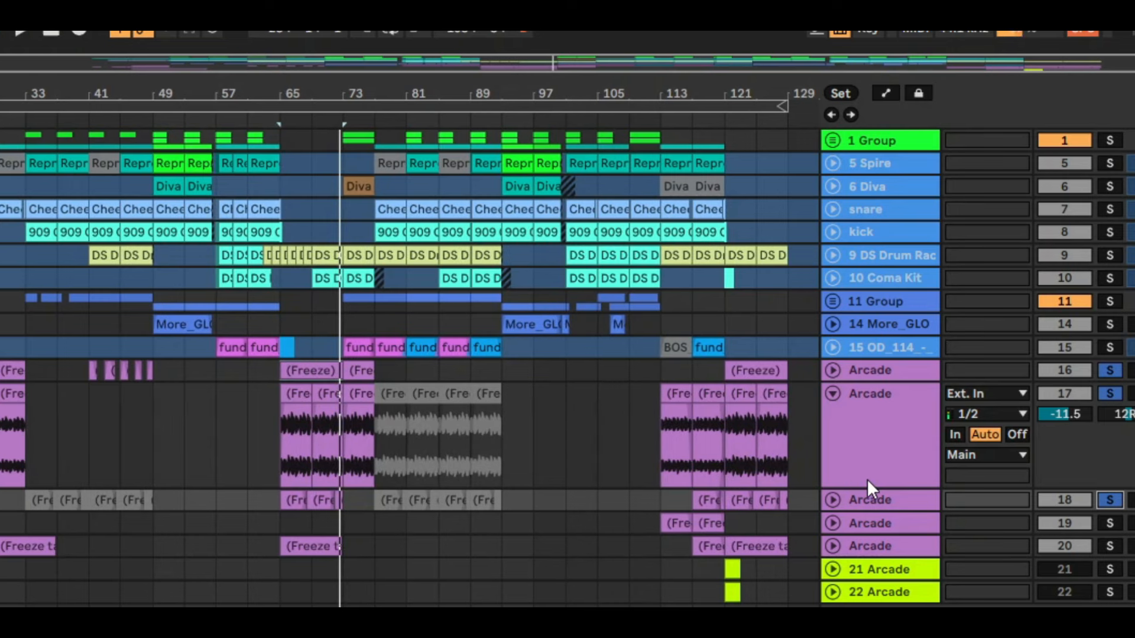
Step: Unfold Arcade track 18, toggle its solo and play from its (Freeze) clip at bar 65
{"action": "left_click", "coordinate": [826, 499]}
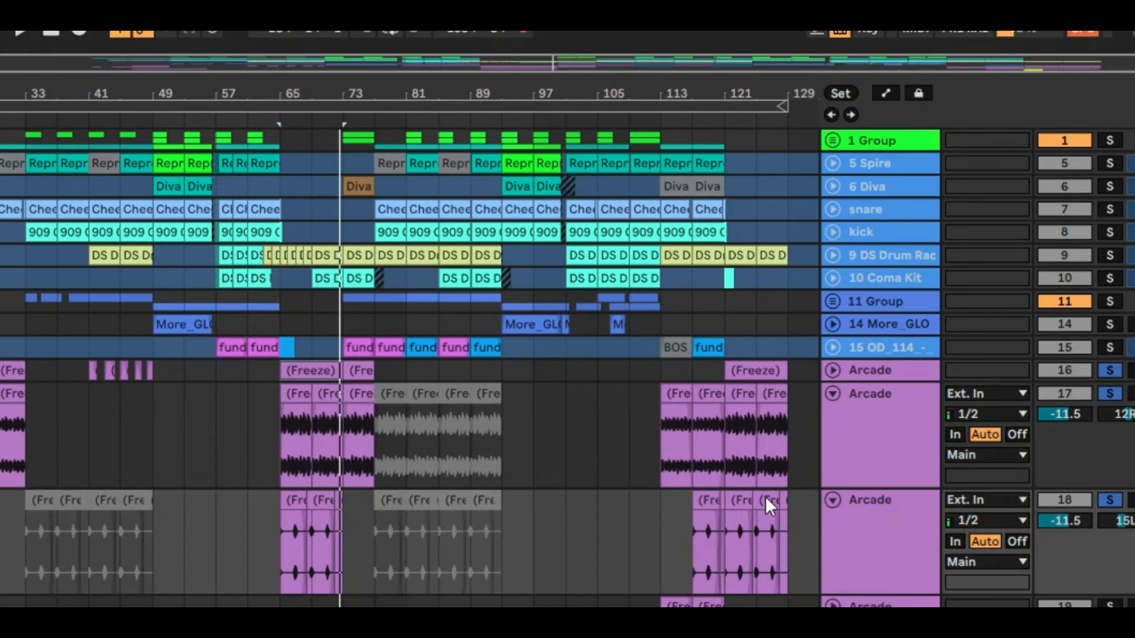
{"action": "left_click", "coordinate": [297, 500]}
{"action": "left_click", "coordinate": [1108, 499]}
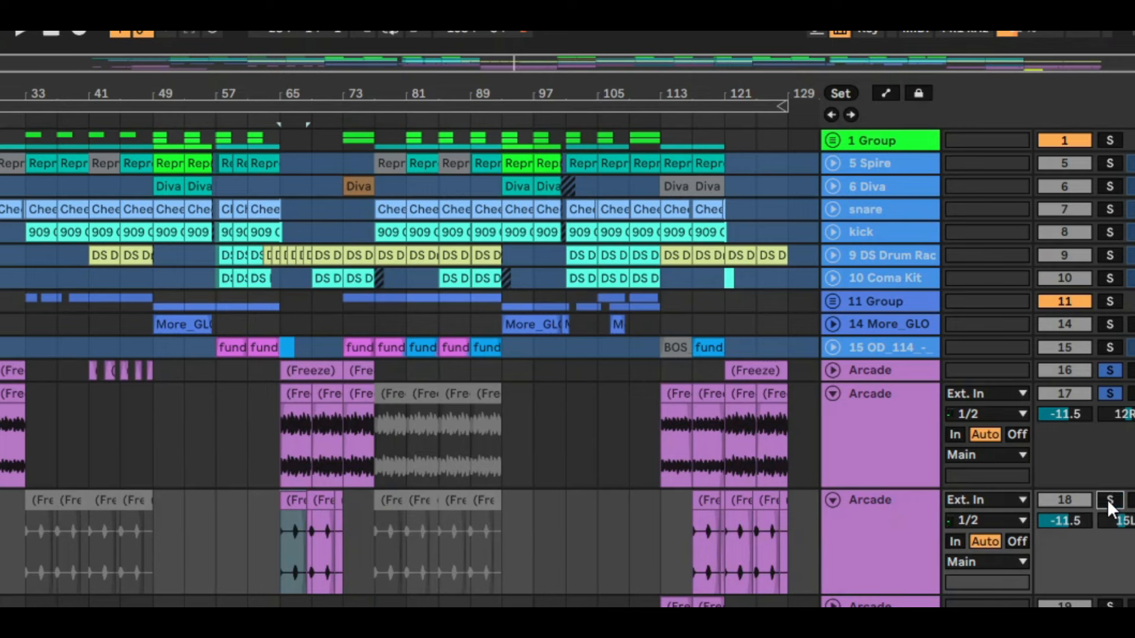
{"action": "key", "text": "space"}
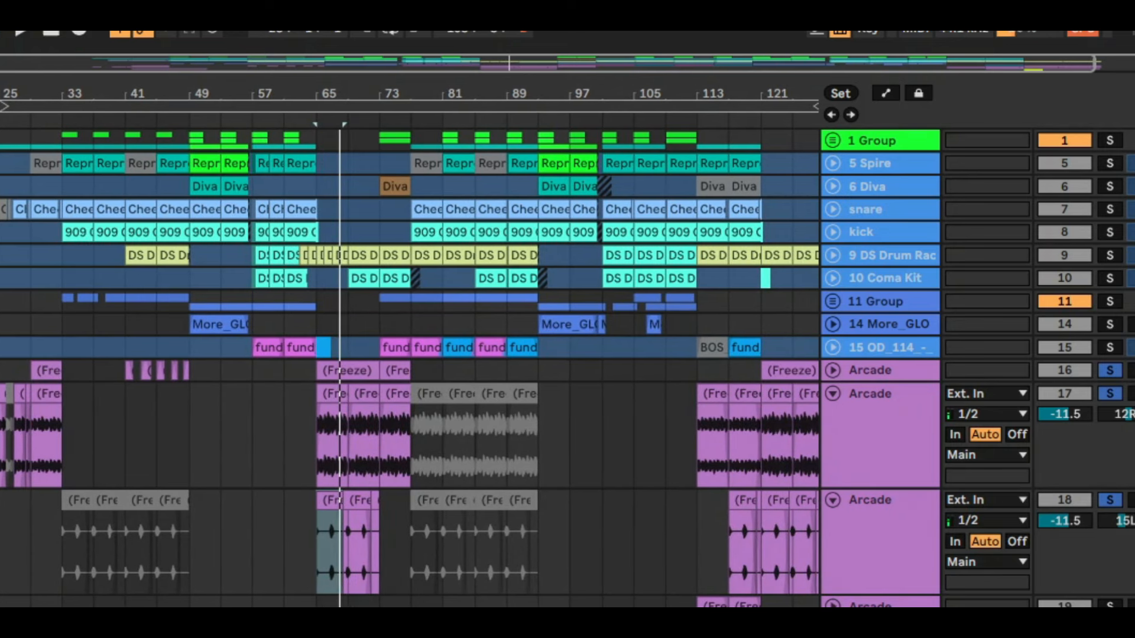
Step: Turn off solo on Arcade tracks 16, 17 and 18
{"action": "left_click", "coordinate": [1109, 370]}
{"action": "left_click", "coordinate": [1110, 393]}
{"action": "left_click", "coordinate": [1111, 501]}
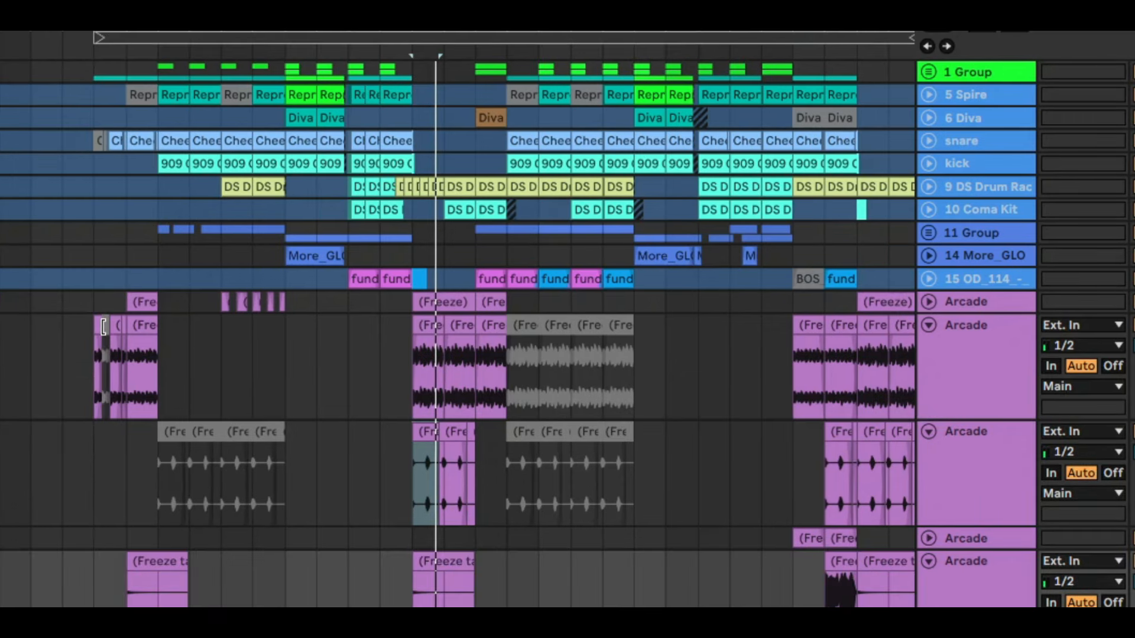
Step: Select the first clip on Arcade track 17 and play the song from its beginning
{"action": "left_click", "coordinate": [103, 326]}
{"action": "left_click", "coordinate": [98, 323]}
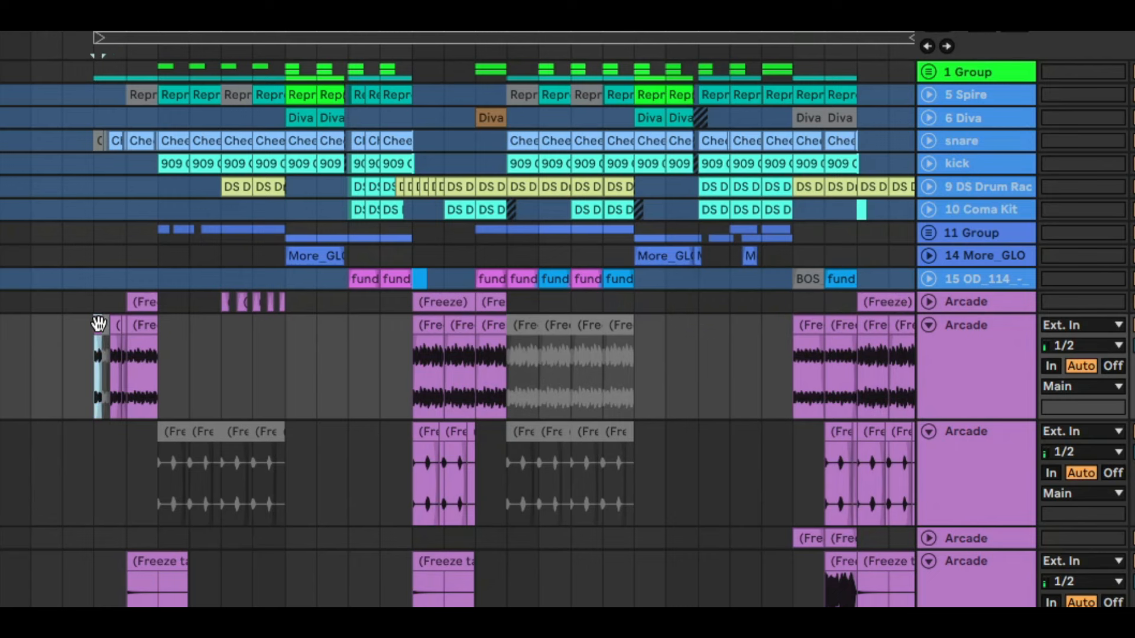
{"action": "key", "text": "space"}
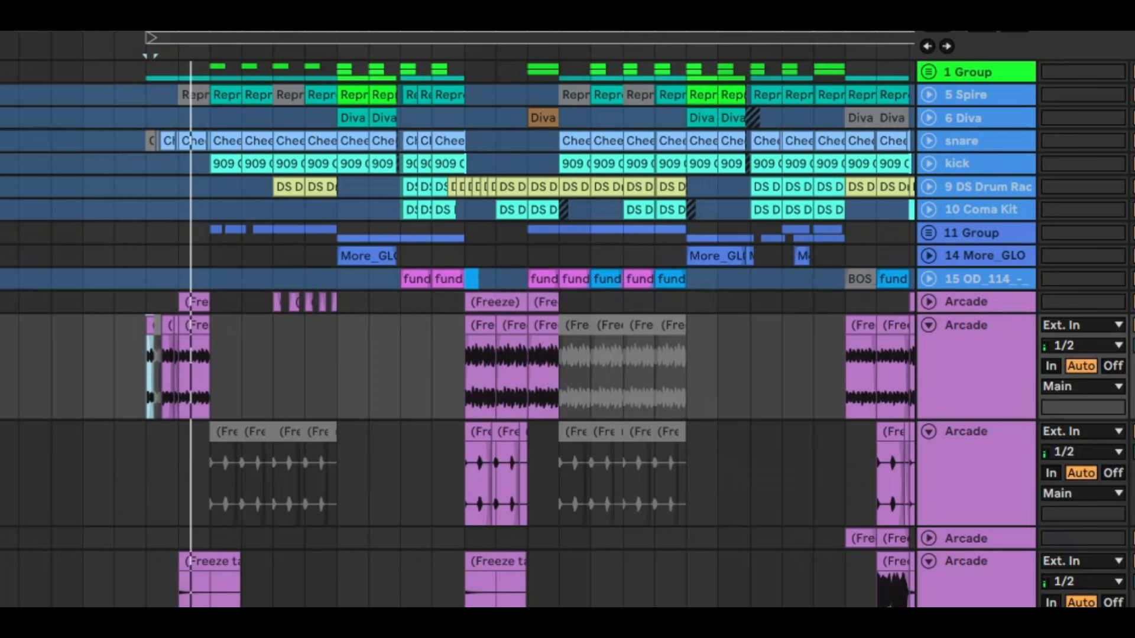
Step: Unfold Arcade track 19, select its (Freeze) clip at bar 113 and play the arrangement from there
{"action": "scroll", "coordinate": [713, 266], "scroll_direction": "right", "scroll_amount": 5}
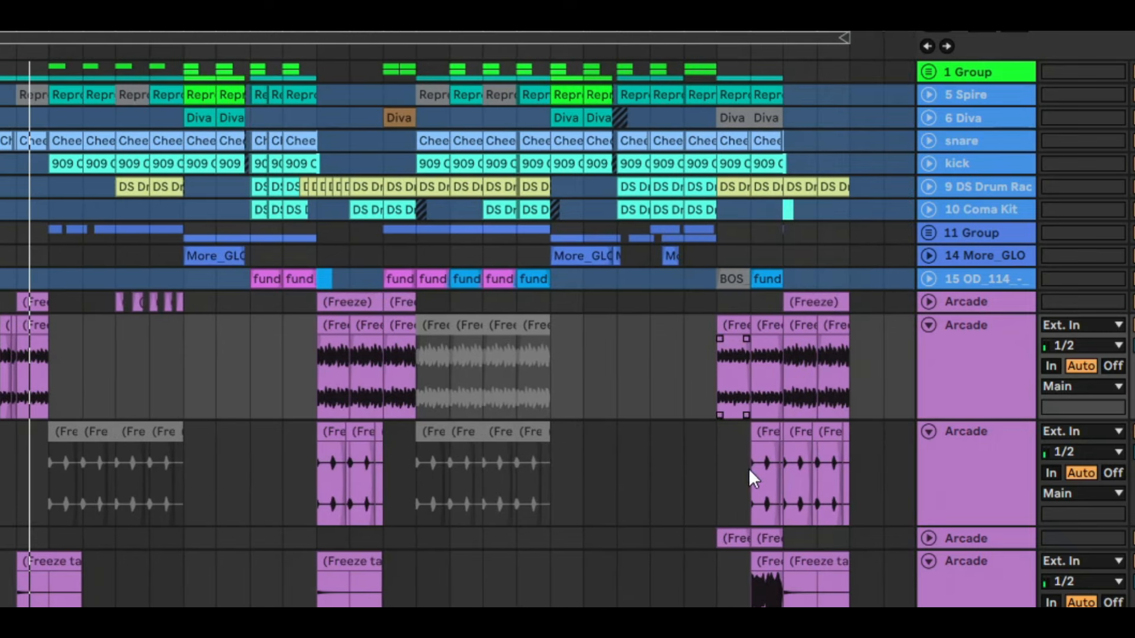
{"action": "left_click", "coordinate": [930, 536]}
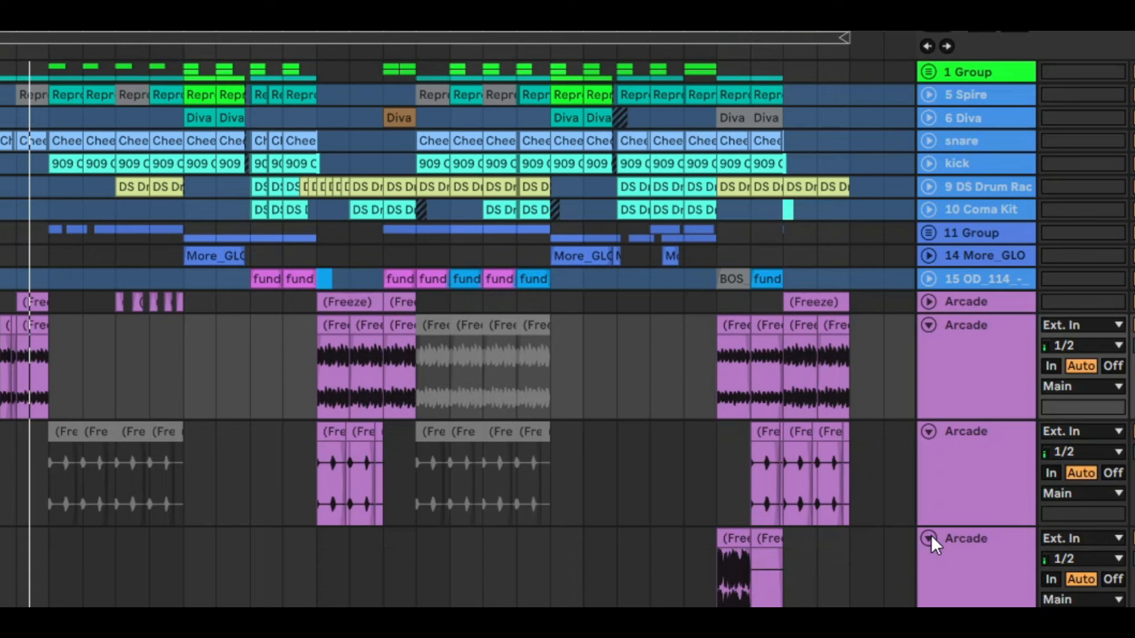
{"action": "scroll", "coordinate": [737, 538], "scroll_direction": "down", "scroll_amount": 4}
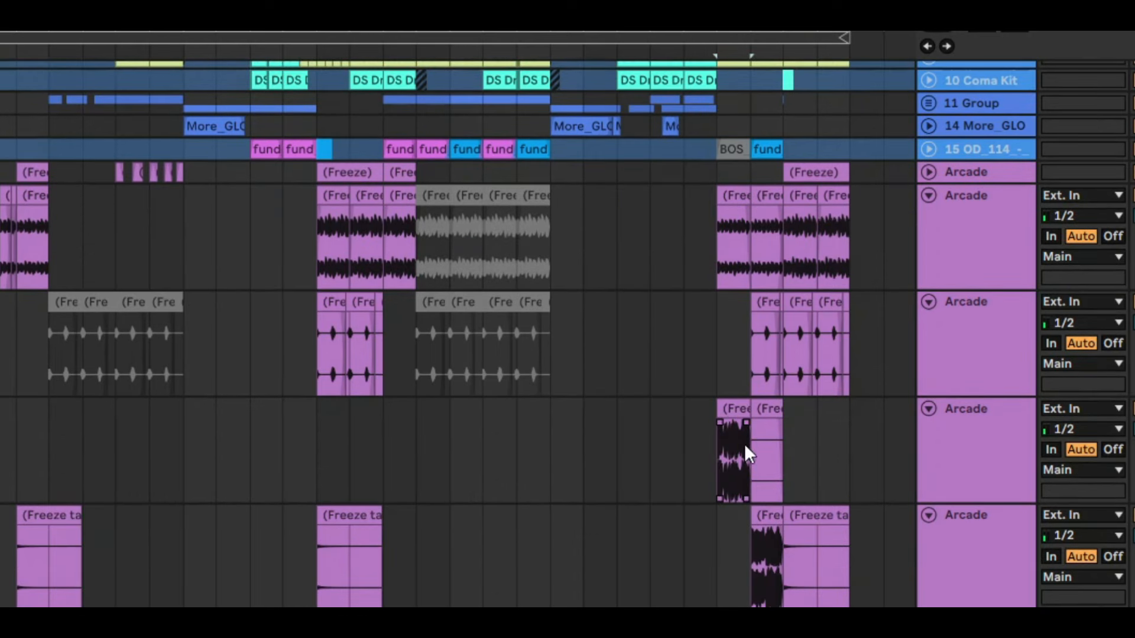
{"action": "left_click", "coordinate": [730, 412]}
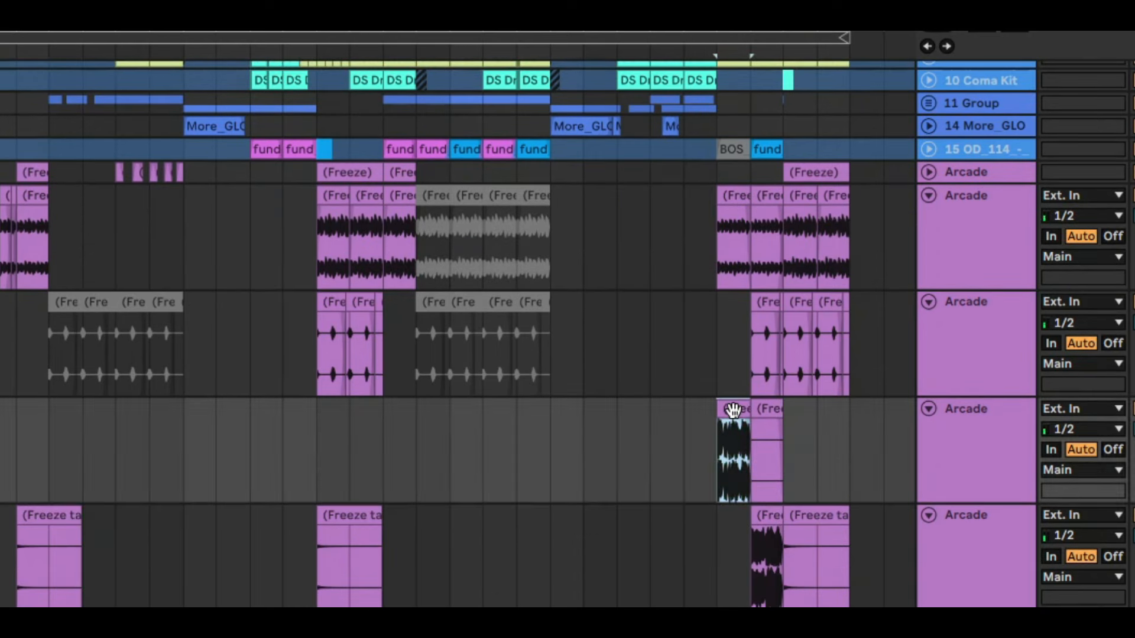
{"action": "left_click", "coordinate": [702, 49]}
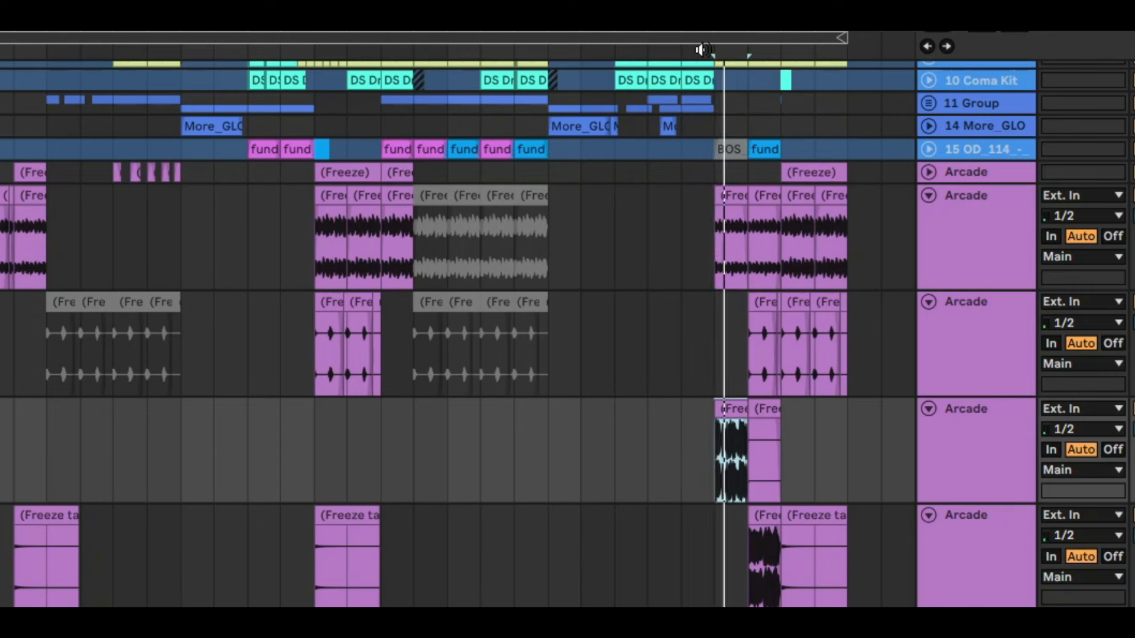
{"action": "right_click", "coordinate": [782, 39]}
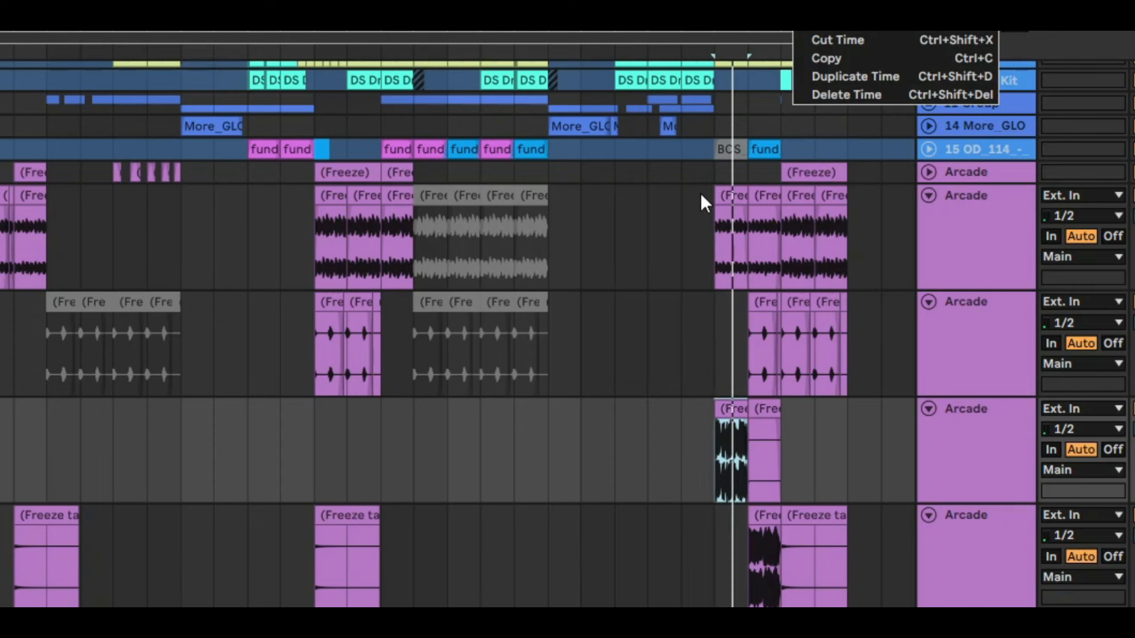
{"action": "left_click", "coordinate": [761, 30]}
{"action": "right_click", "coordinate": [798, 33]}
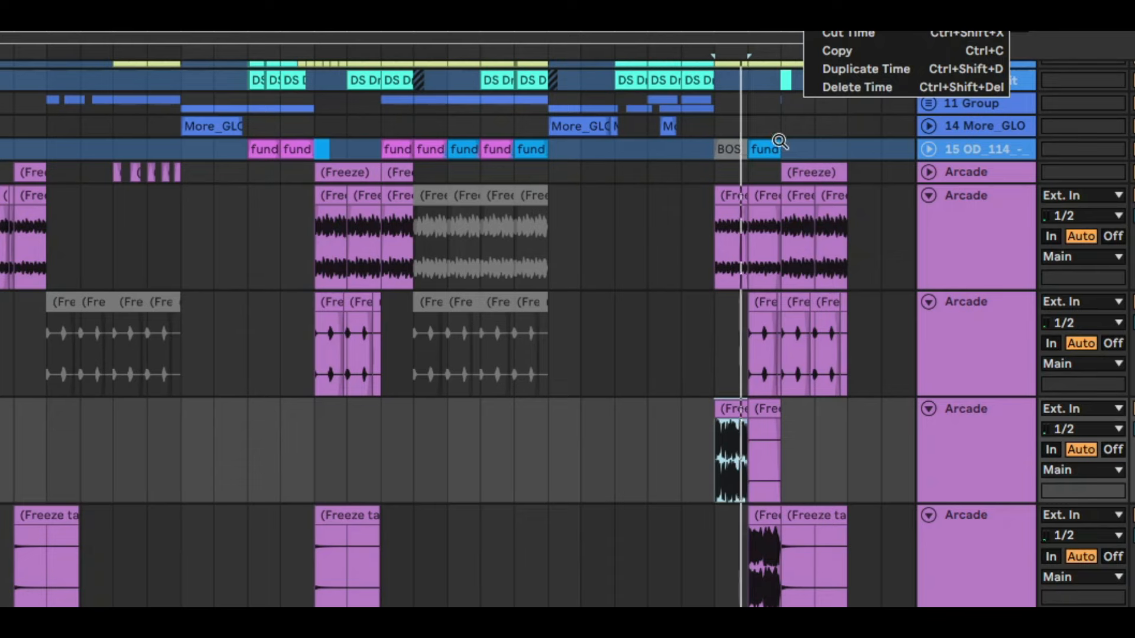
{"action": "left_click", "coordinate": [776, 26]}
Step: Fold Arcade tracks 20, 19 and 18
{"action": "left_click_drag", "start_coordinate": [773, 24], "coordinate": [578, 101]}
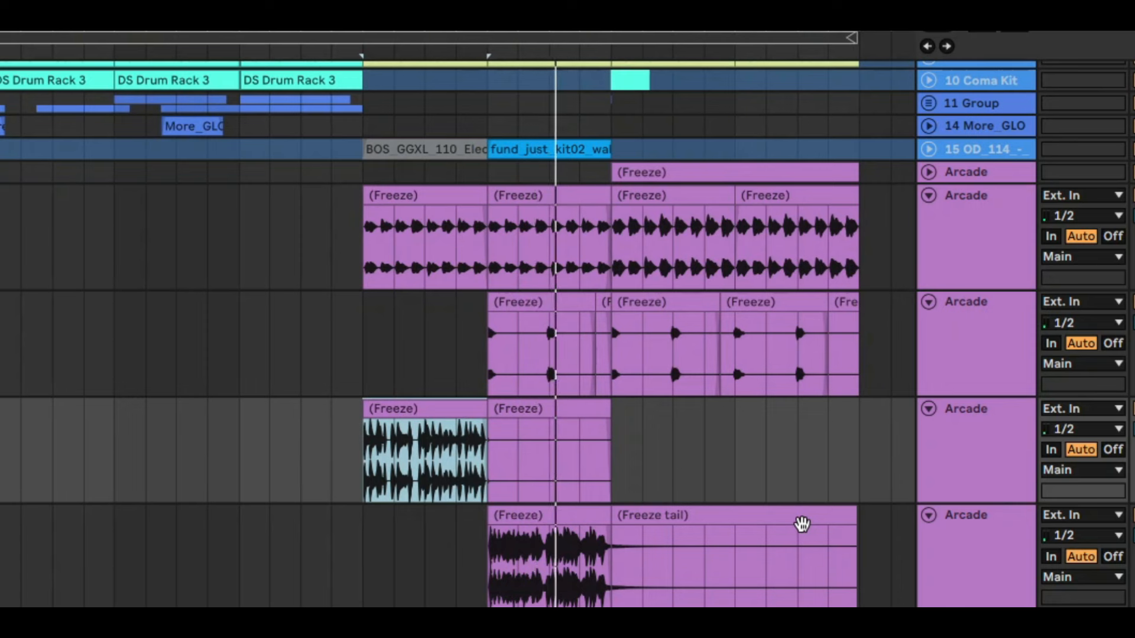
{"action": "left_click", "coordinate": [936, 514]}
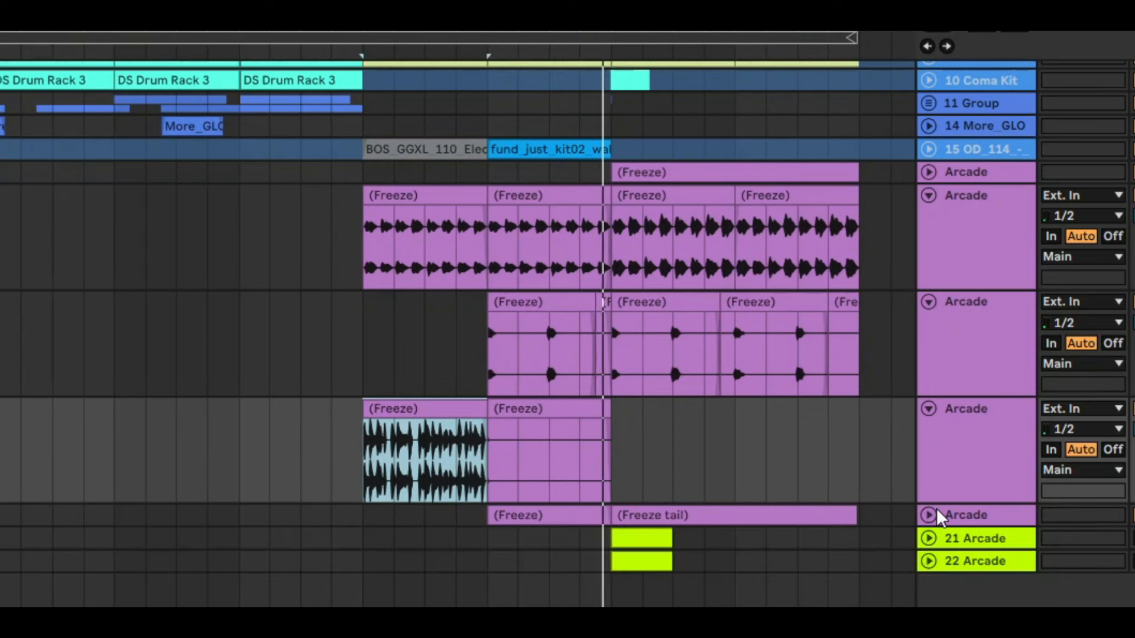
{"action": "left_click", "coordinate": [929, 413]}
{"action": "left_click", "coordinate": [929, 303]}
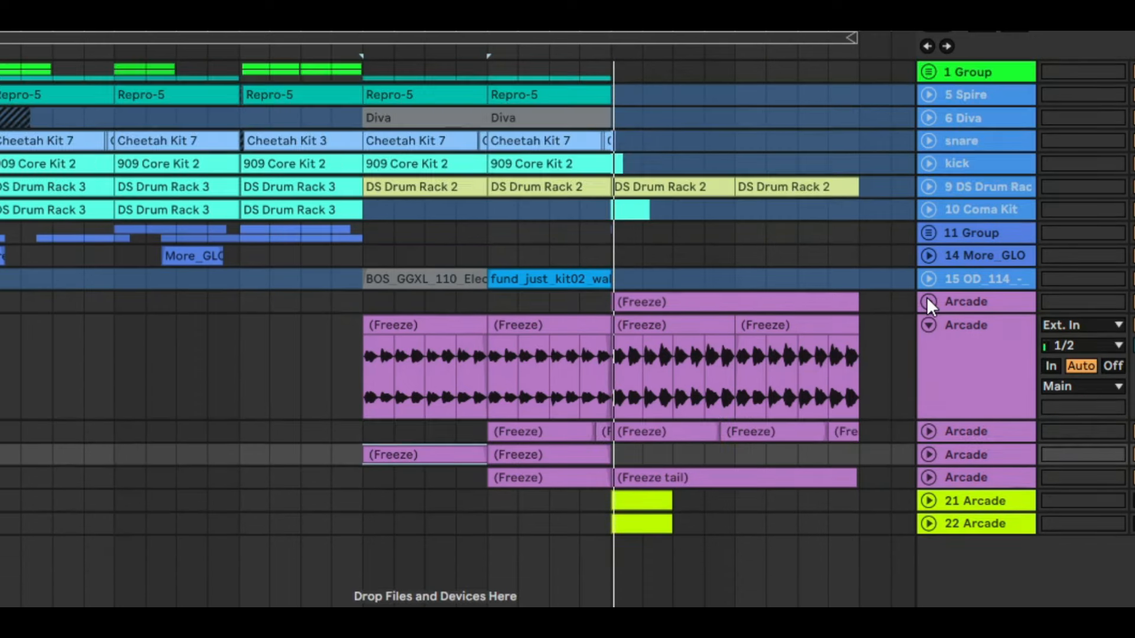
Step: Open the Arcade instrument on track 22 and go to its sample search for "solo"
{"action": "left_click", "coordinate": [995, 518]}
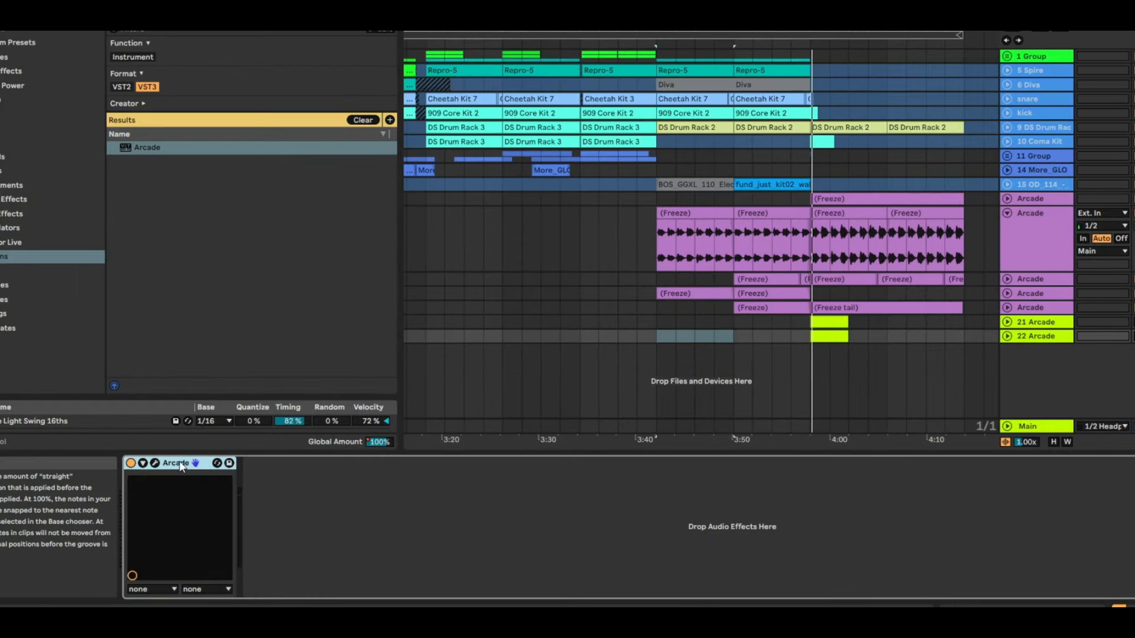
{"action": "left_click", "coordinate": [155, 463]}
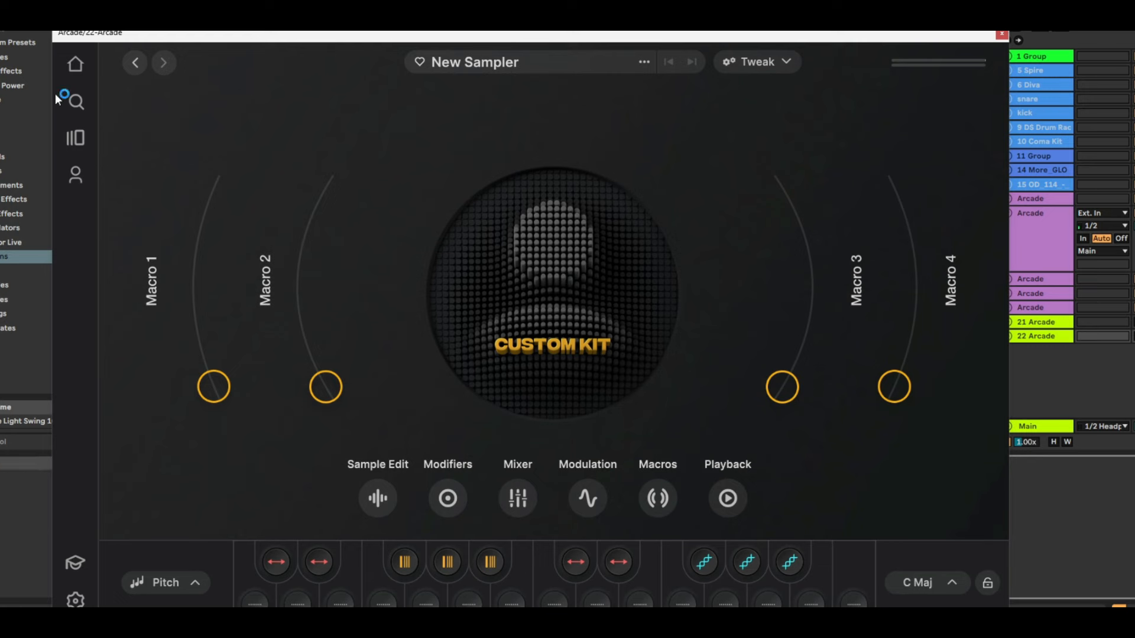
{"action": "left_click", "coordinate": [80, 104]}
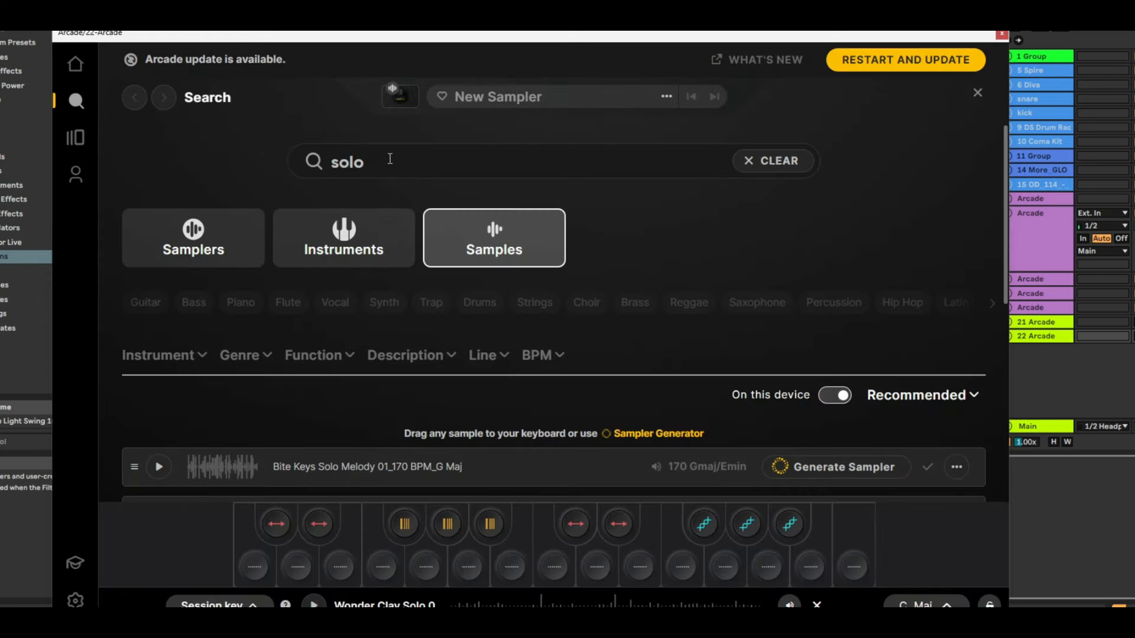
{"action": "left_click", "coordinate": [390, 158]}
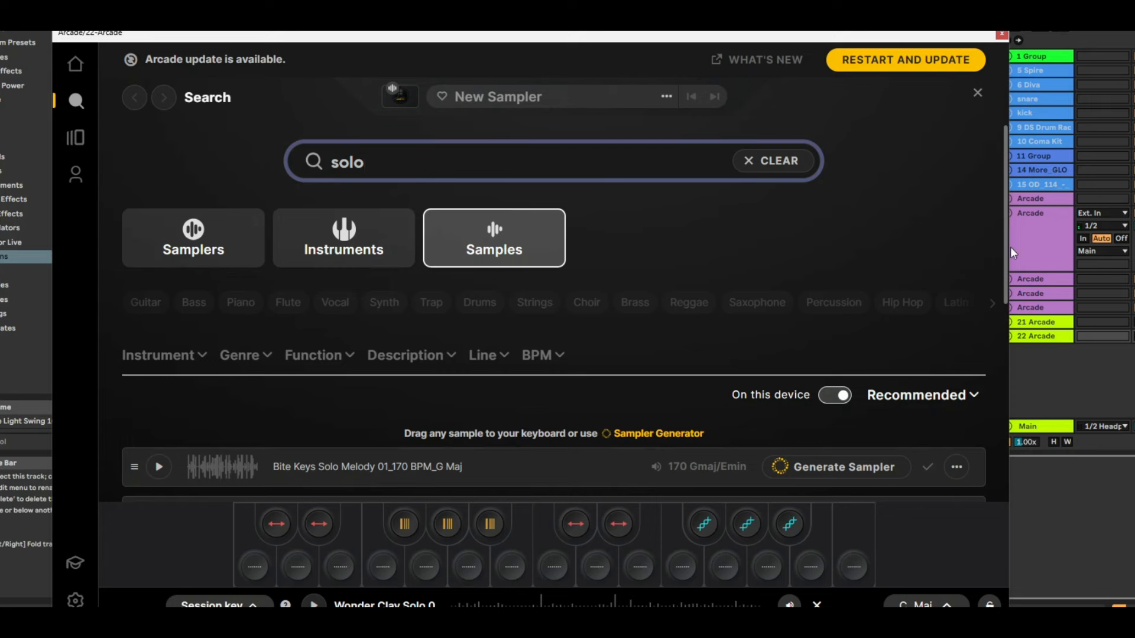
Step: Preview the solo samples from Blue Orchid Guitar Solo 01 through Platyna Strings Arp Soloist Melody 01
{"action": "scroll", "coordinate": [811, 318], "scroll_direction": "down", "scroll_amount": 5}
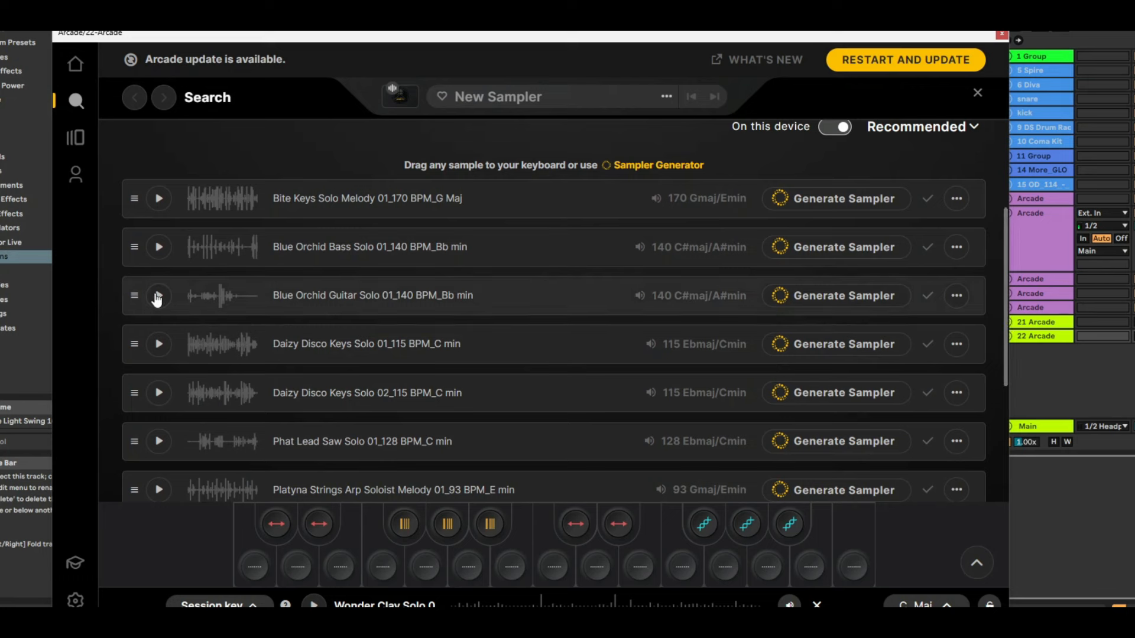
{"action": "left_click", "coordinate": [157, 296]}
{"action": "left_click", "coordinate": [159, 345]}
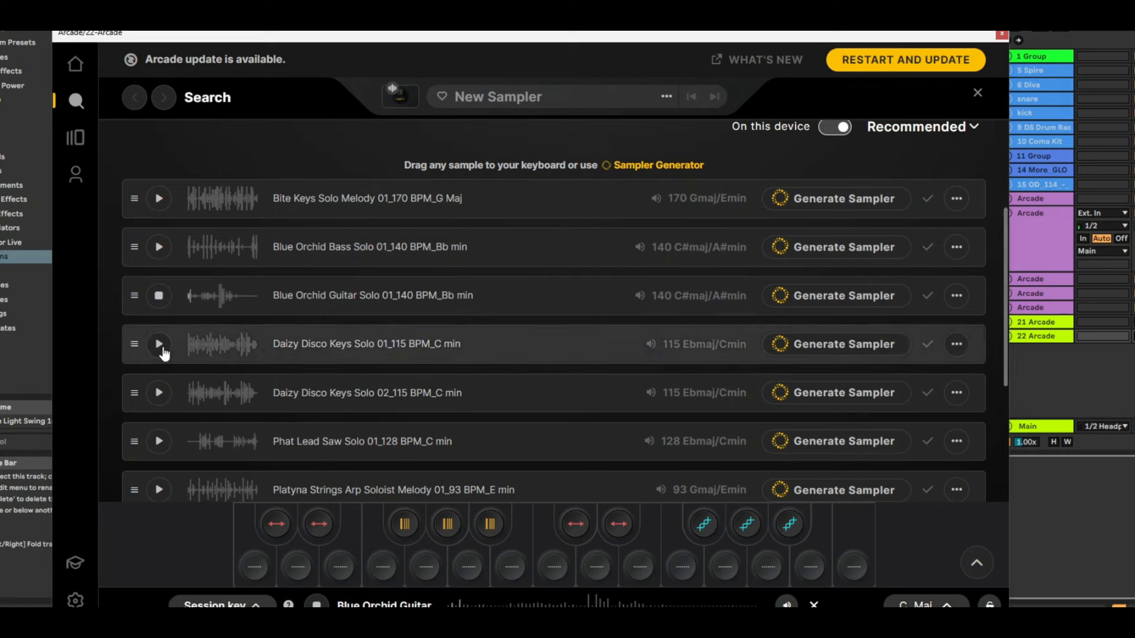
{"action": "left_click", "coordinate": [159, 394]}
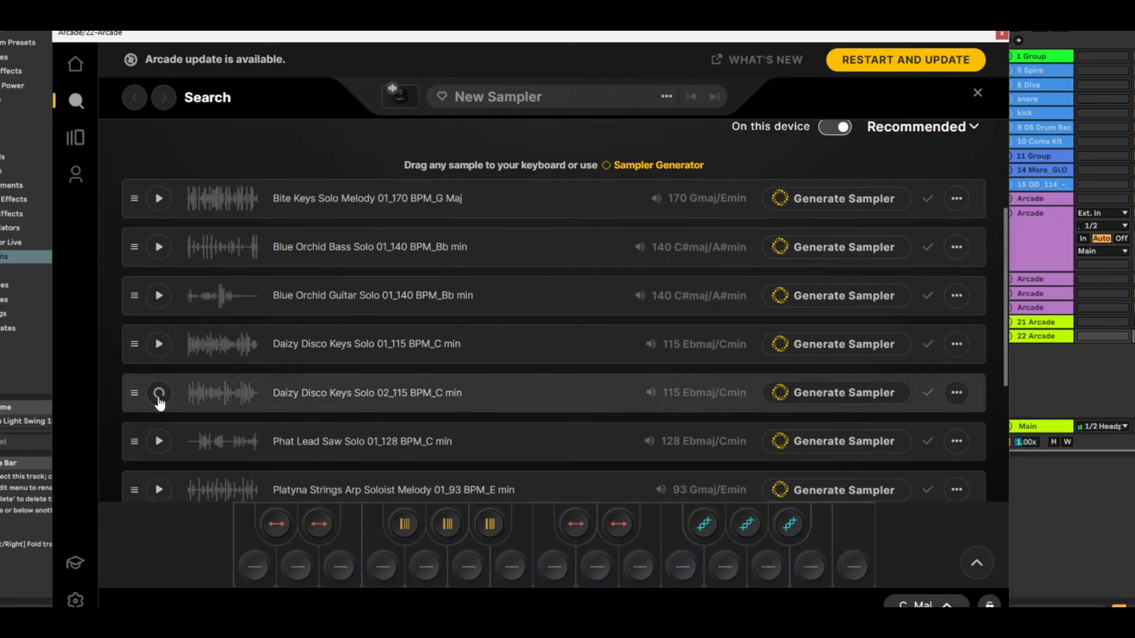
{"action": "left_click", "coordinate": [159, 442]}
{"action": "left_click", "coordinate": [159, 490]}
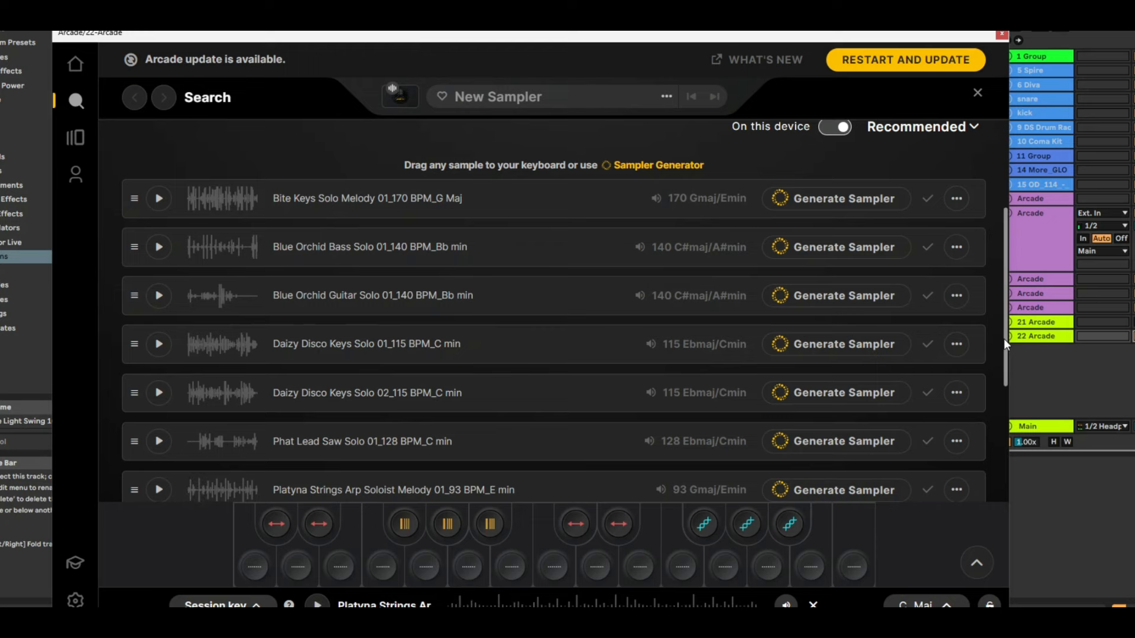
Step: Set Arcade's session key to D minor
{"action": "left_click_drag", "start_coordinate": [1004, 338], "coordinate": [1002, 469]}
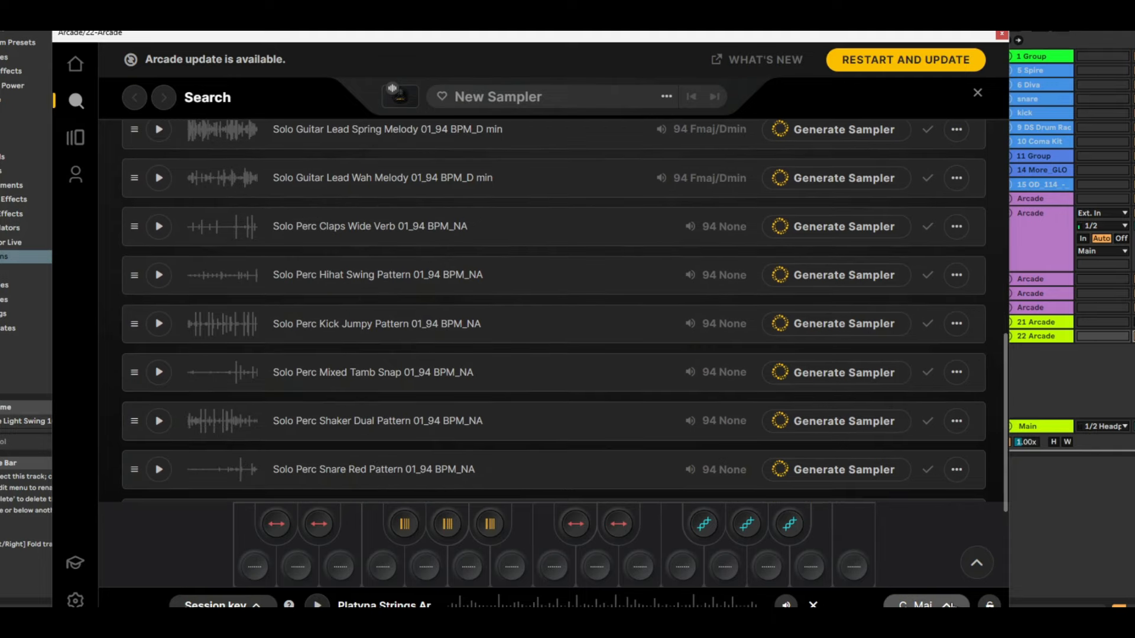
{"action": "left_click", "coordinate": [947, 605]}
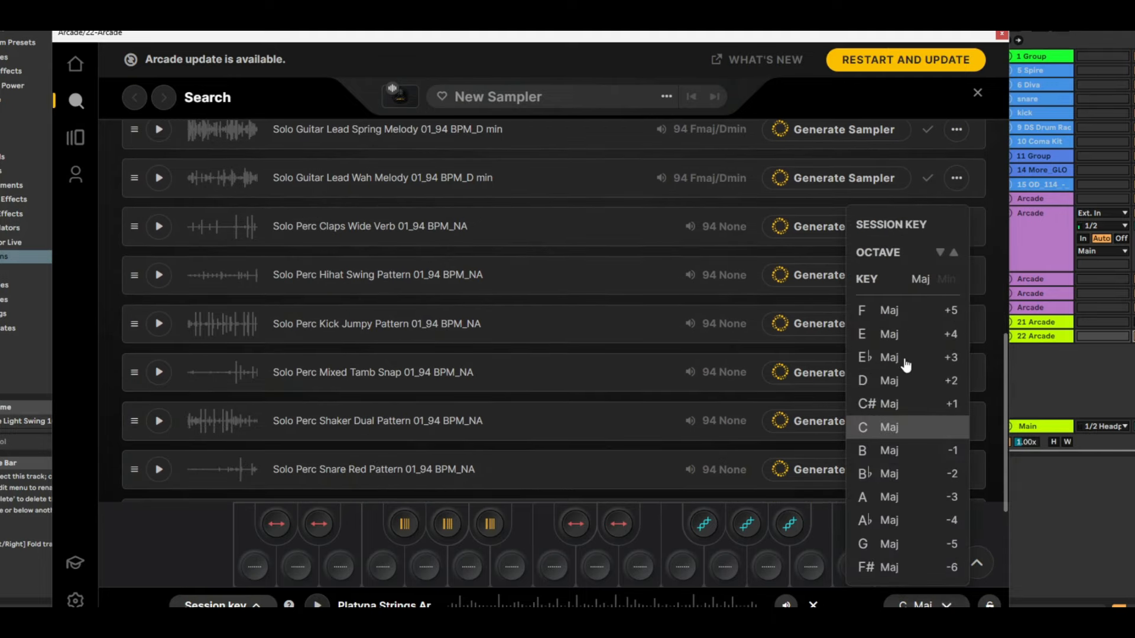
{"action": "left_click", "coordinate": [899, 385]}
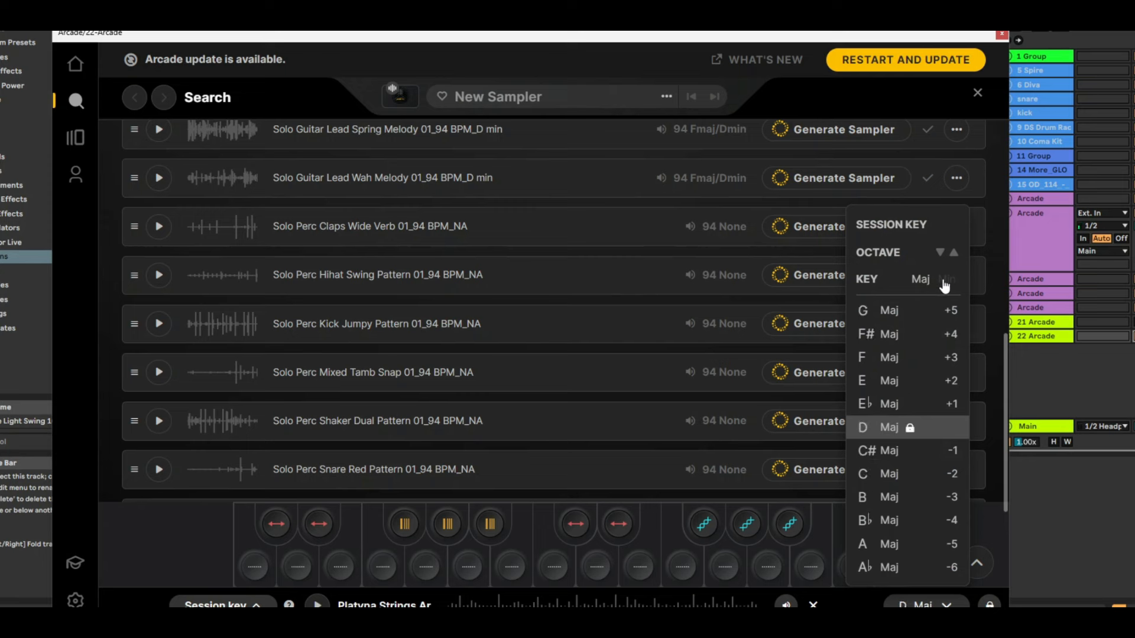
{"action": "left_click", "coordinate": [947, 280]}
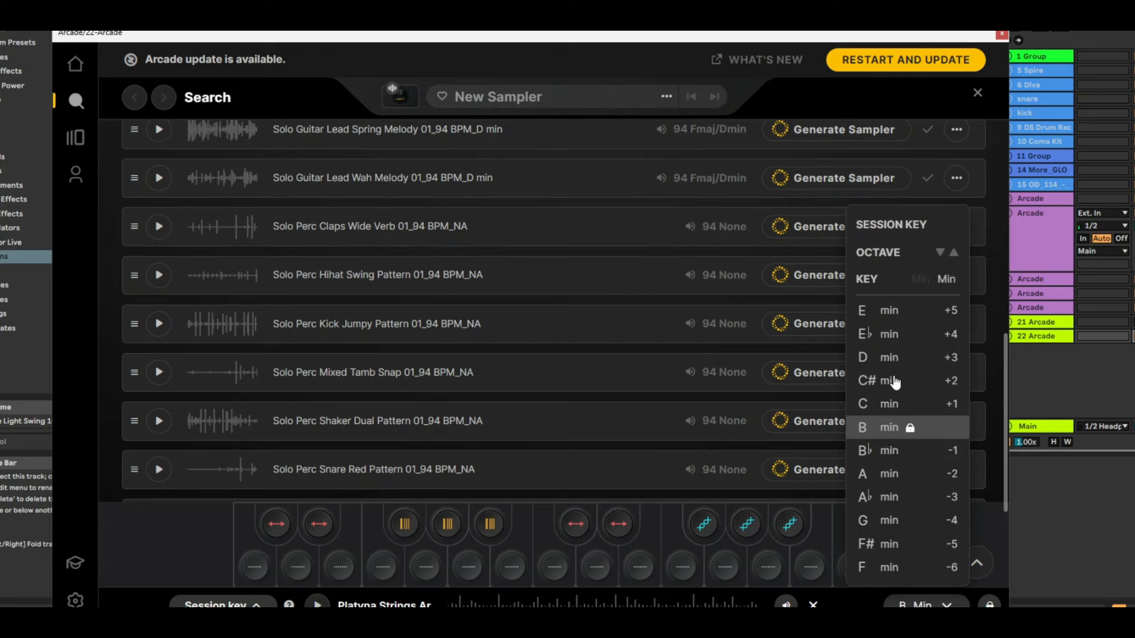
{"action": "left_click", "coordinate": [899, 359]}
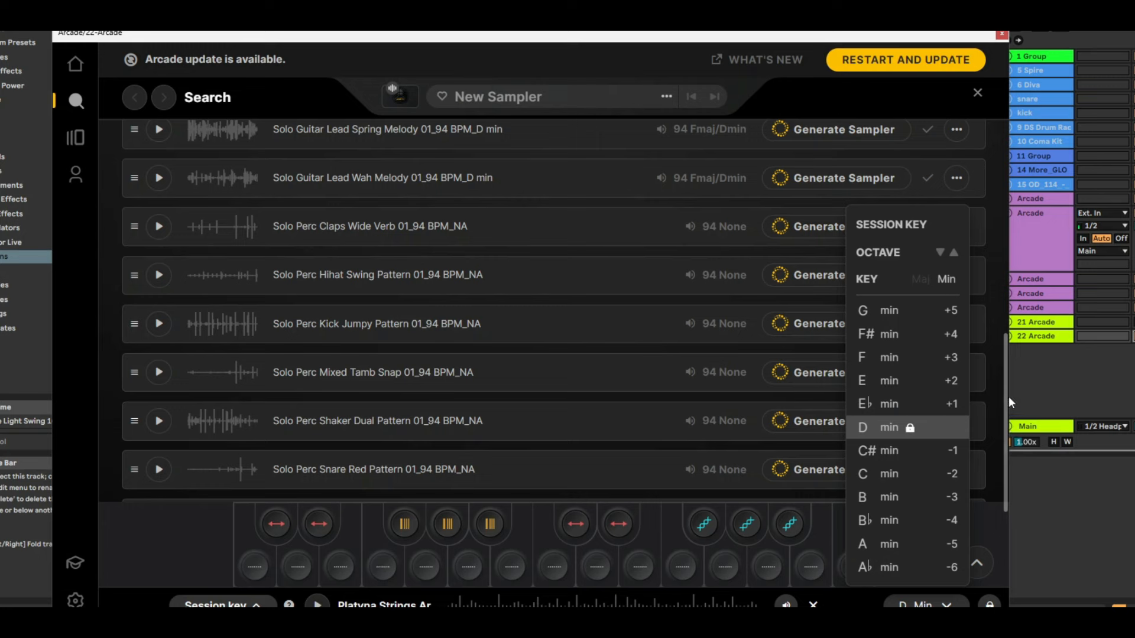
Step: Browse the solo search results, preview the Wonder Clav Solo 01 sample, and close the Arcade window
{"action": "left_click", "coordinate": [996, 428]}
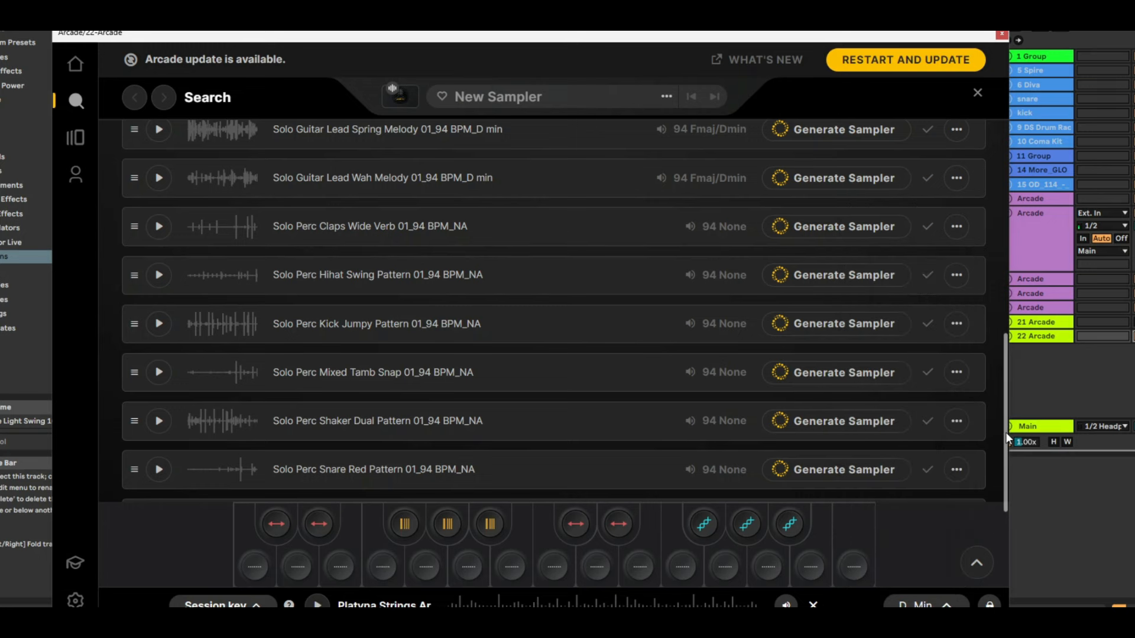
{"action": "scroll", "coordinate": [1005, 431], "scroll_direction": "down", "scroll_amount": 4}
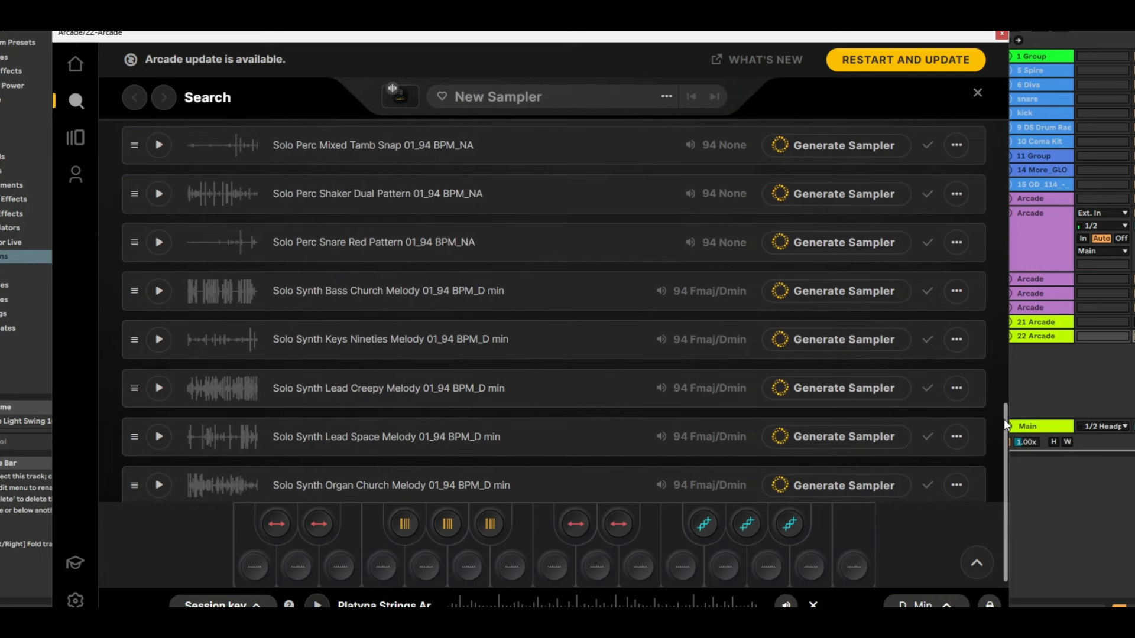
{"action": "scroll", "coordinate": [1004, 437], "scroll_direction": "down", "scroll_amount": 9}
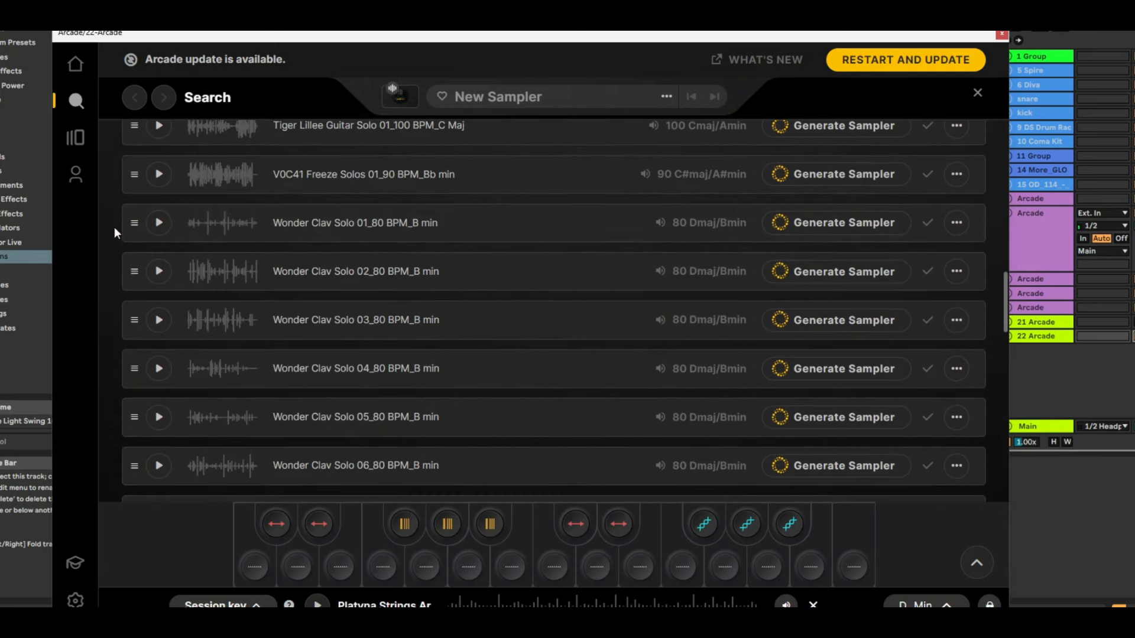
{"action": "left_click", "coordinate": [159, 224]}
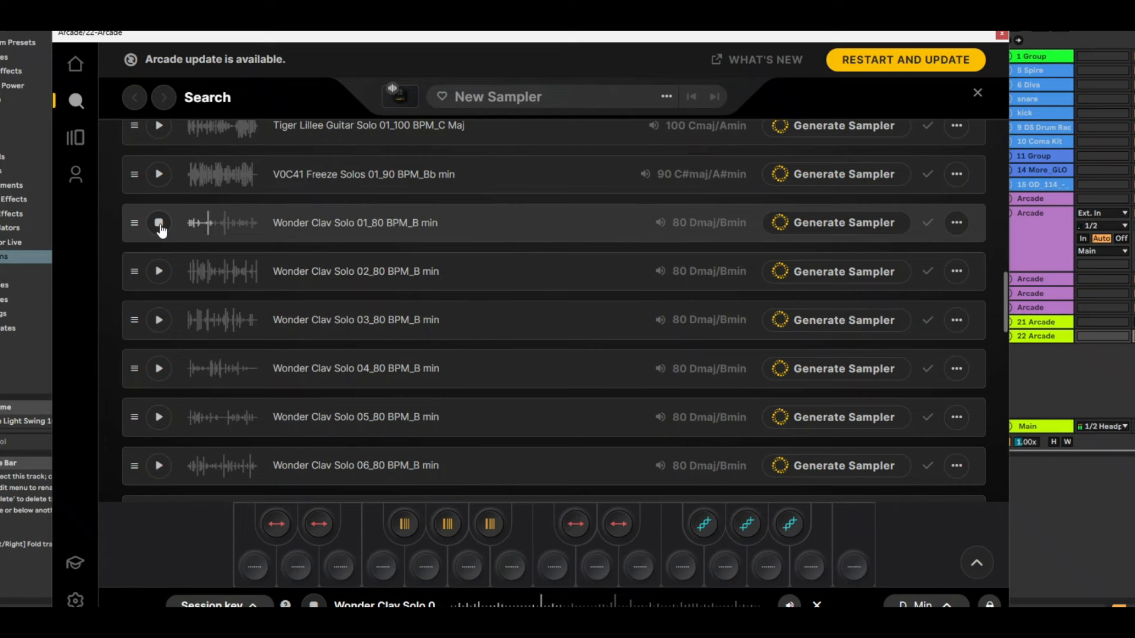
{"action": "left_click", "coordinate": [159, 224]}
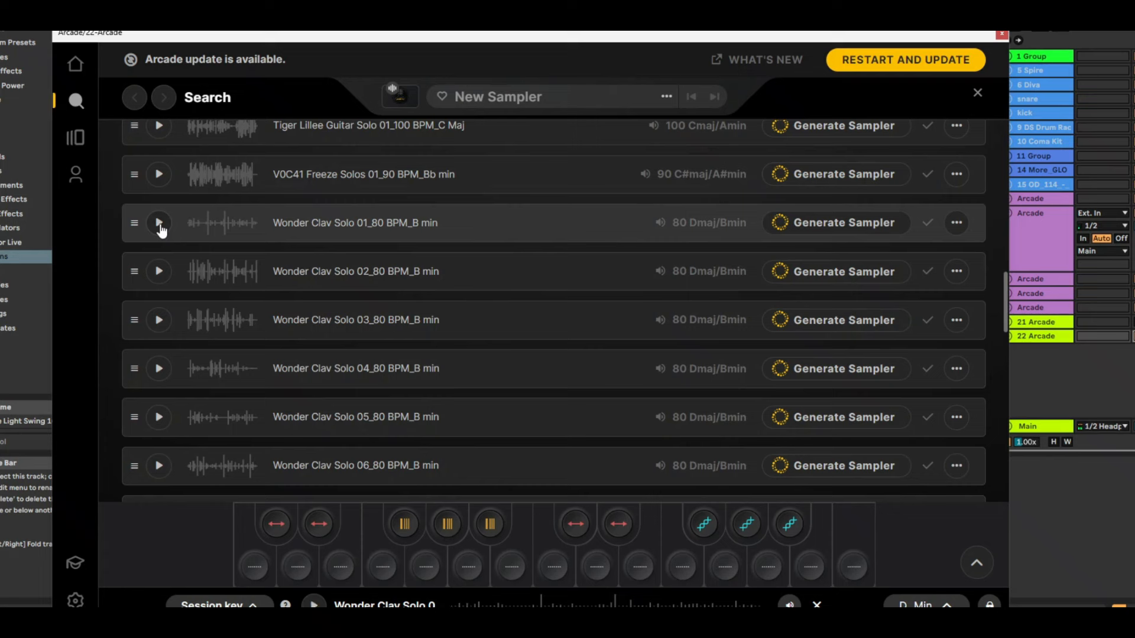
{"action": "left_click", "coordinate": [1002, 32]}
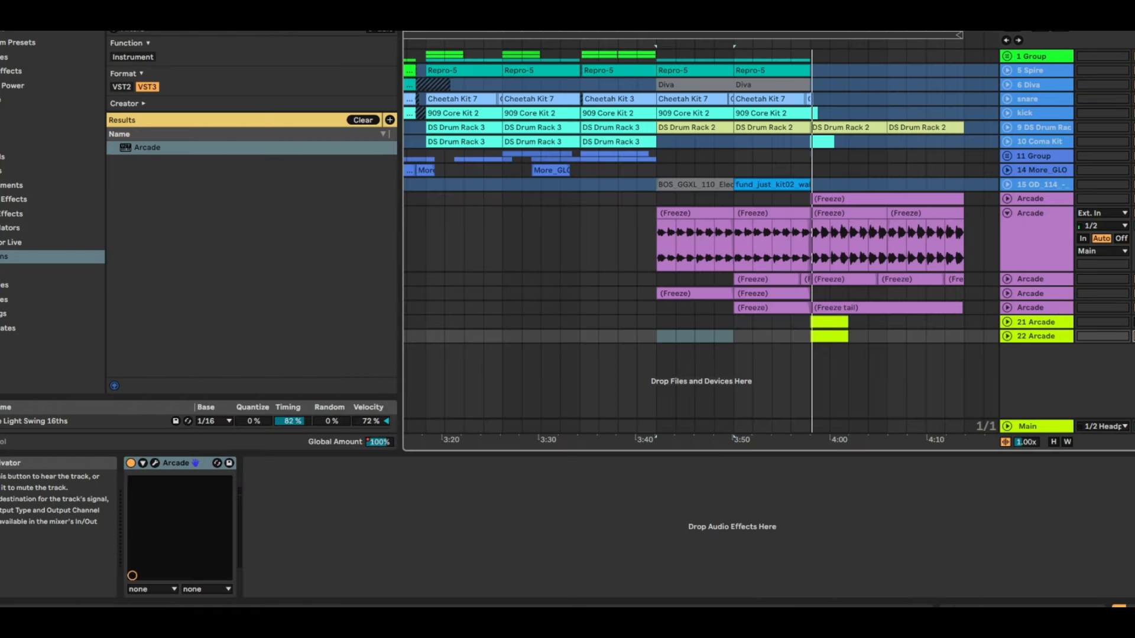
Step: Unfold Arcade track 21, open its MIDI clip at bar 121 in the note editor and listen to it
{"action": "left_click", "coordinate": [1006, 321]}
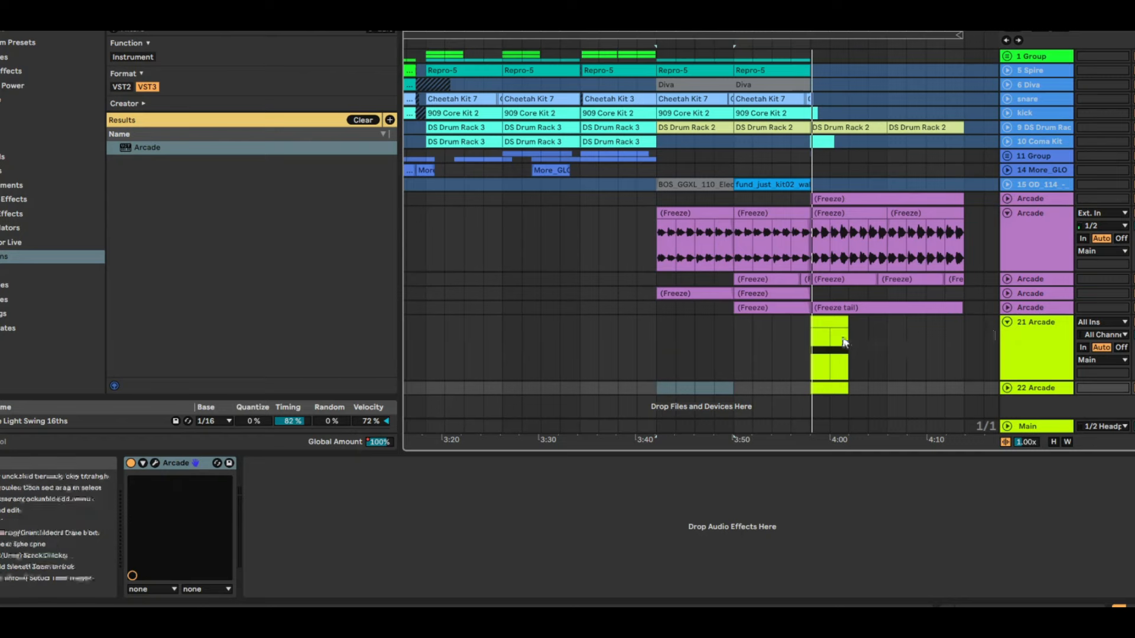
{"action": "double_click", "coordinate": [833, 324]}
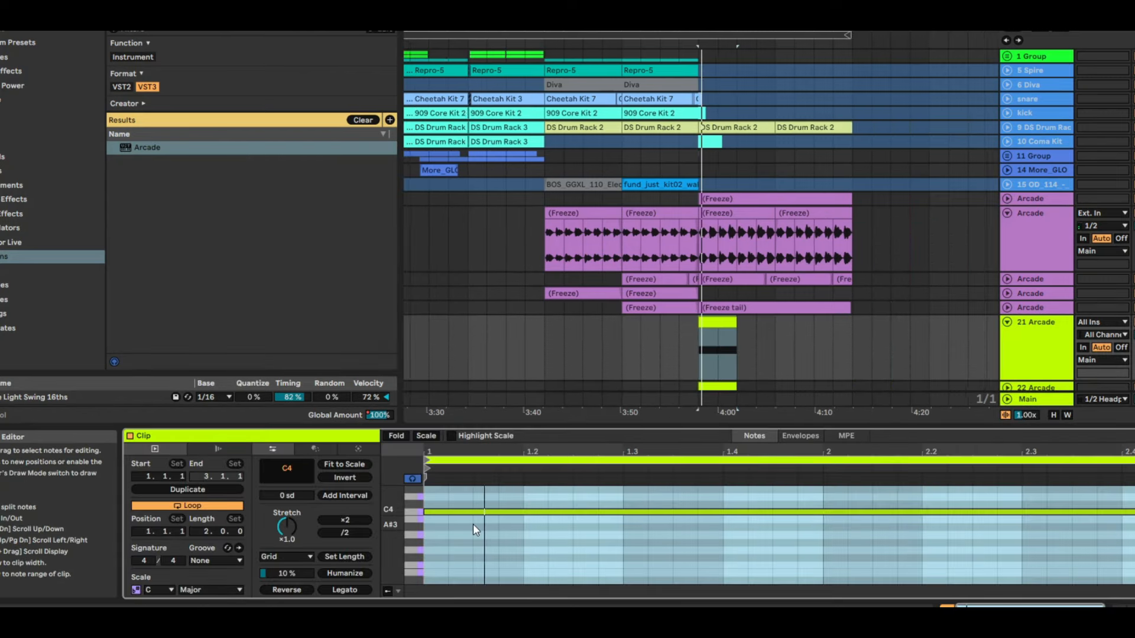
{"action": "left_click", "coordinate": [835, 398]}
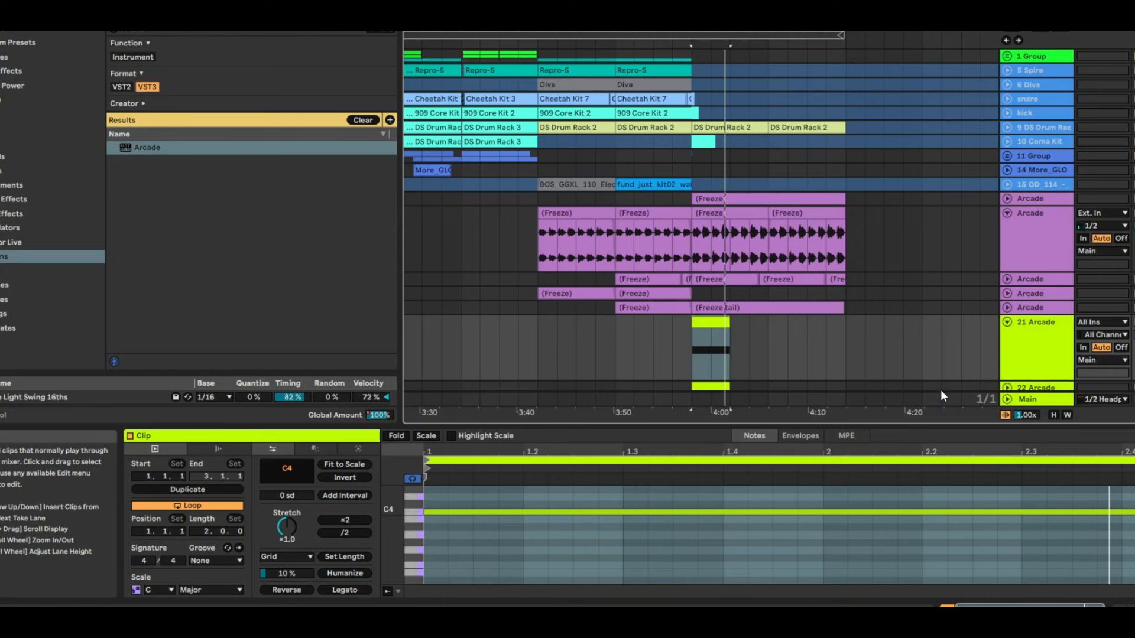
Step: Fold Arcade track 21 and turn off its solo
{"action": "right_click", "coordinate": [1027, 349]}
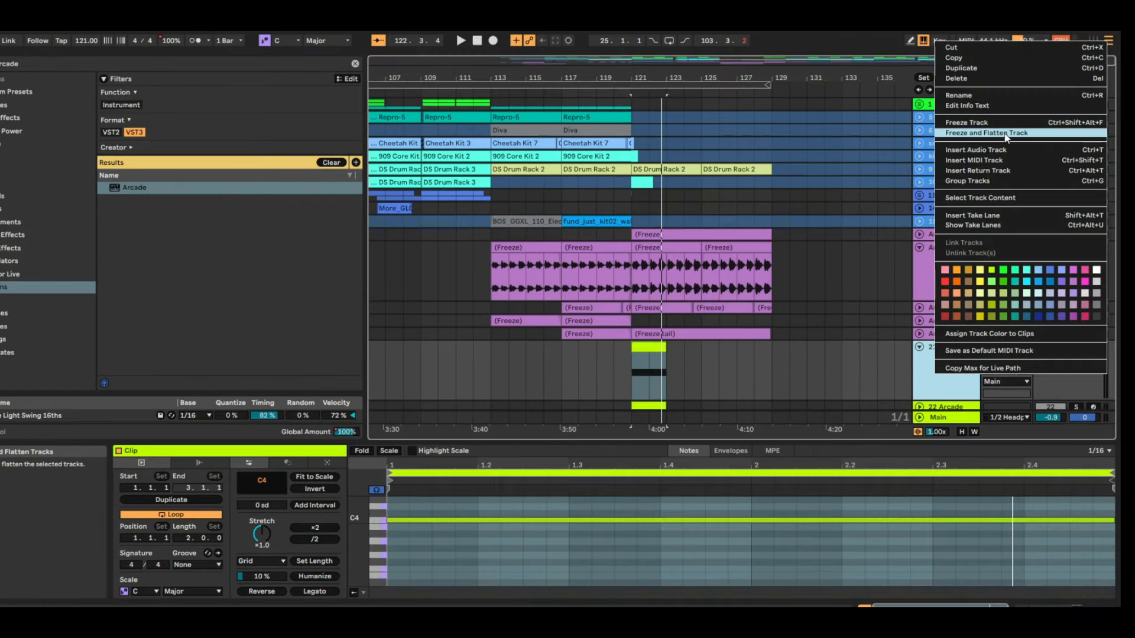
{"action": "left_click", "coordinate": [811, 402]}
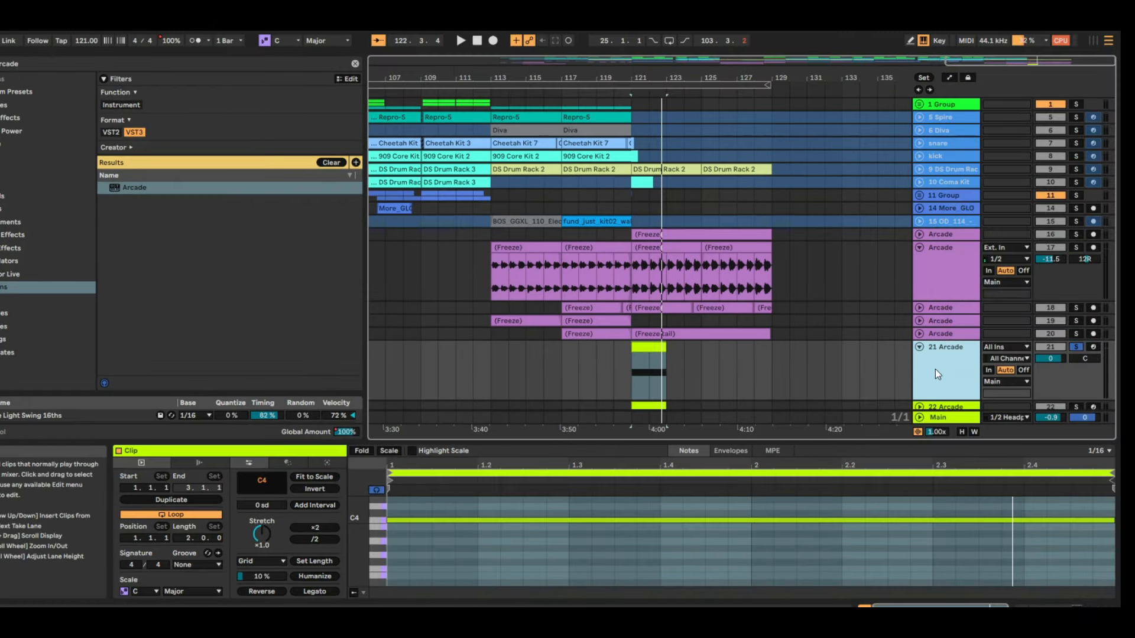
{"action": "left_click", "coordinate": [920, 347]}
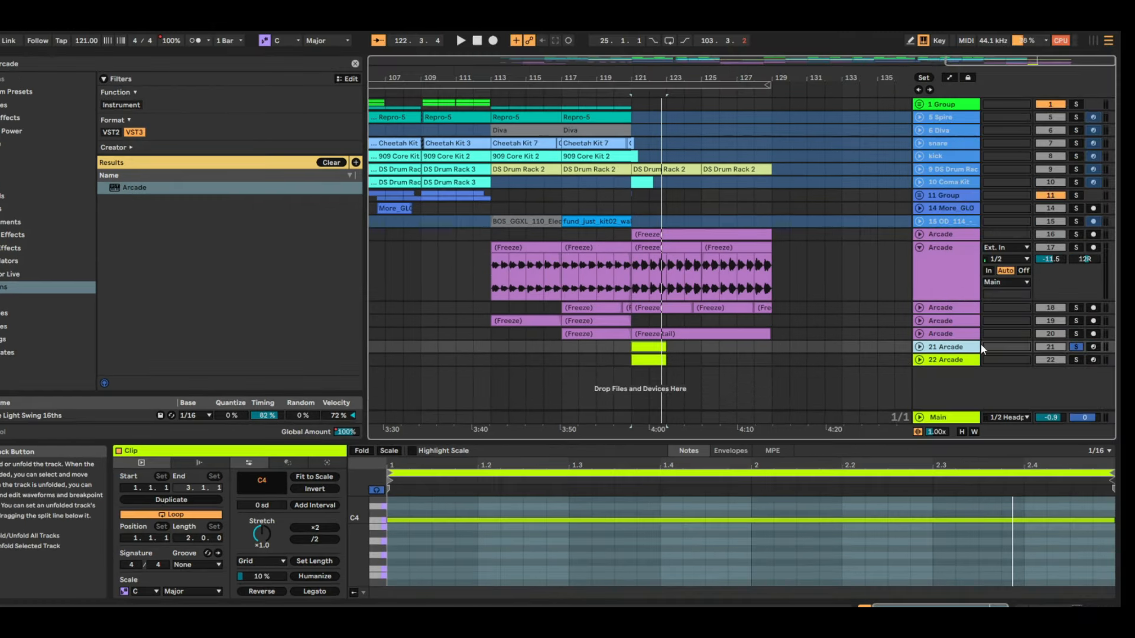
{"action": "left_click", "coordinate": [1072, 345]}
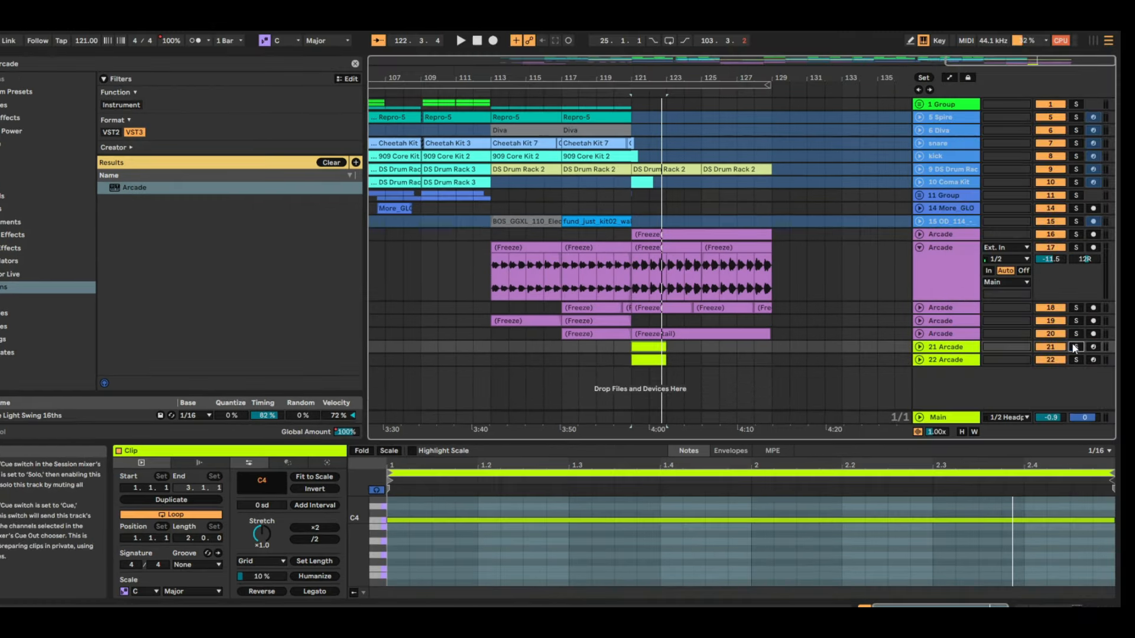
Step: Unfold Arcade track 19 and play the arrangement through its first frozen clip, starting at bar 113
{"action": "left_click", "coordinate": [919, 321]}
{"action": "left_click", "coordinate": [537, 325]}
{"action": "key", "text": "space"}
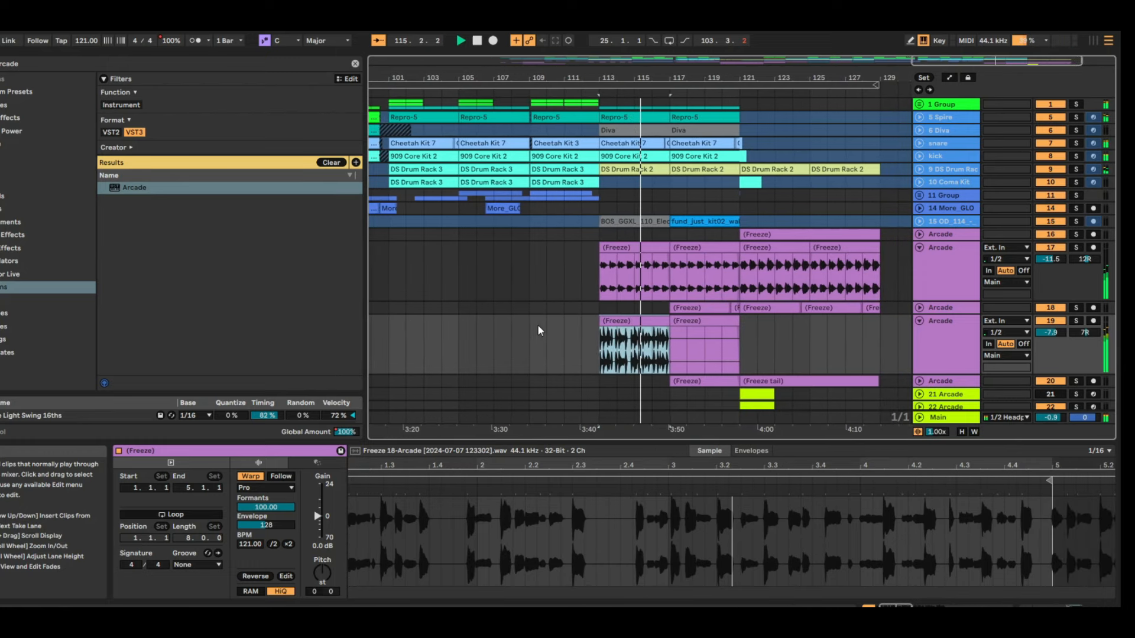
{"action": "key", "text": "space"}
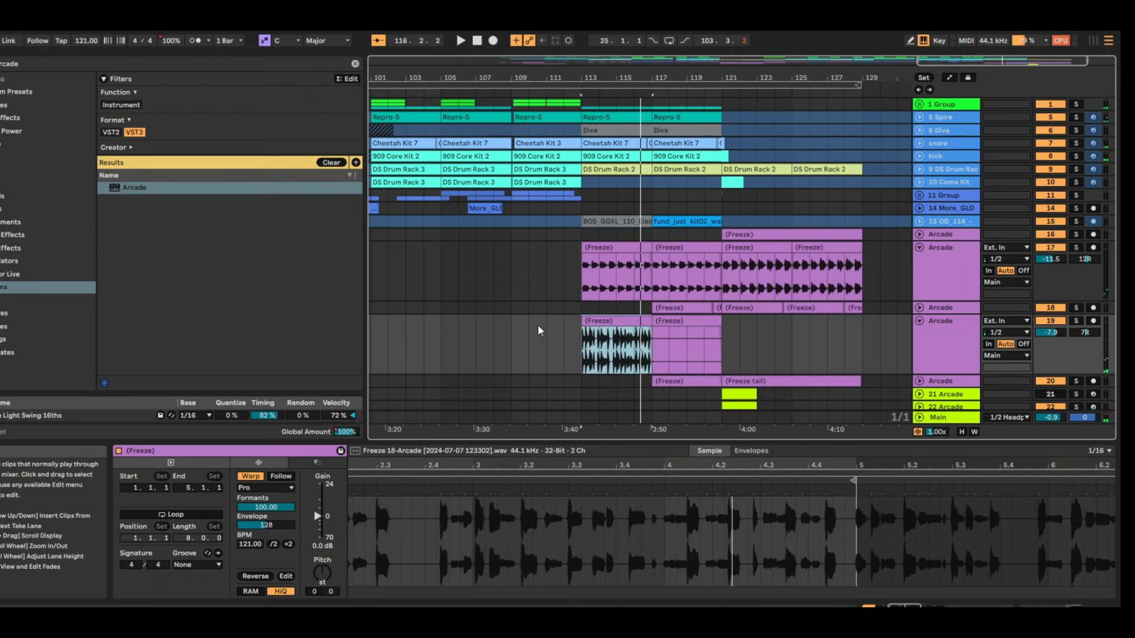